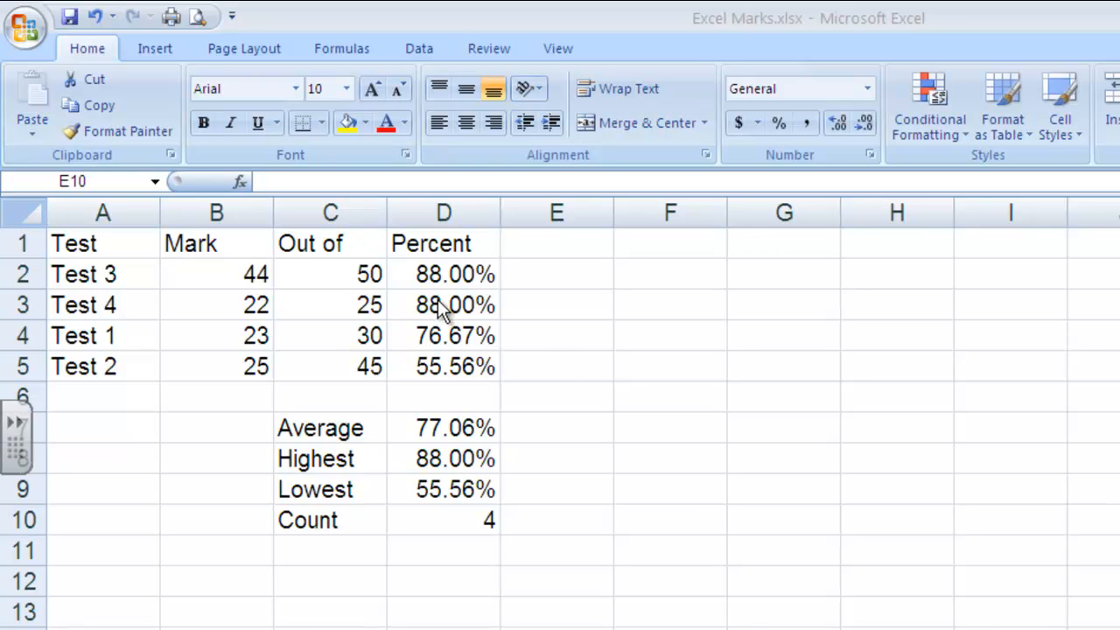
Format the percentages in cells D2:D9 to show no decimal places.
left_click_drag(478, 265, 464, 488)
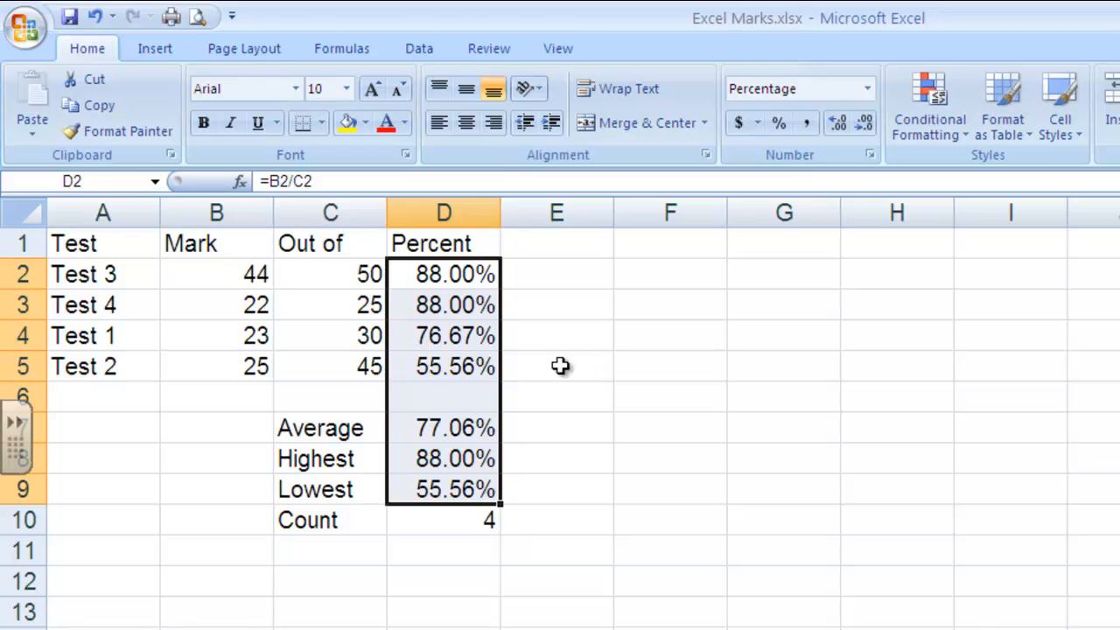
left_click(740, 319)
left_click_drag(467, 280, 472, 497)
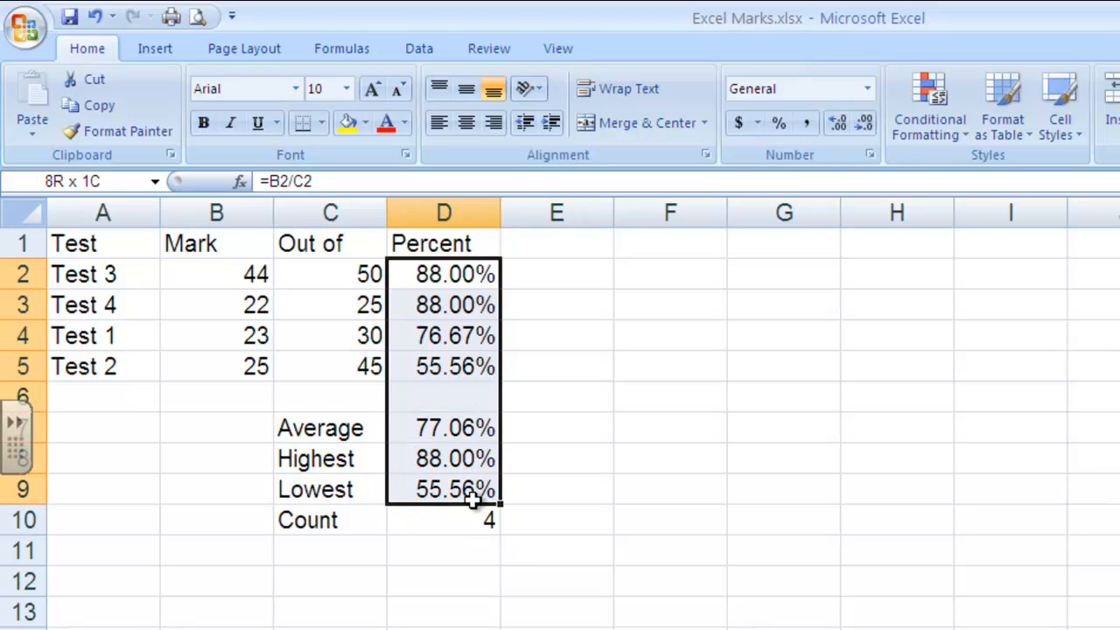
left_click(864, 125)
left_click(864, 125)
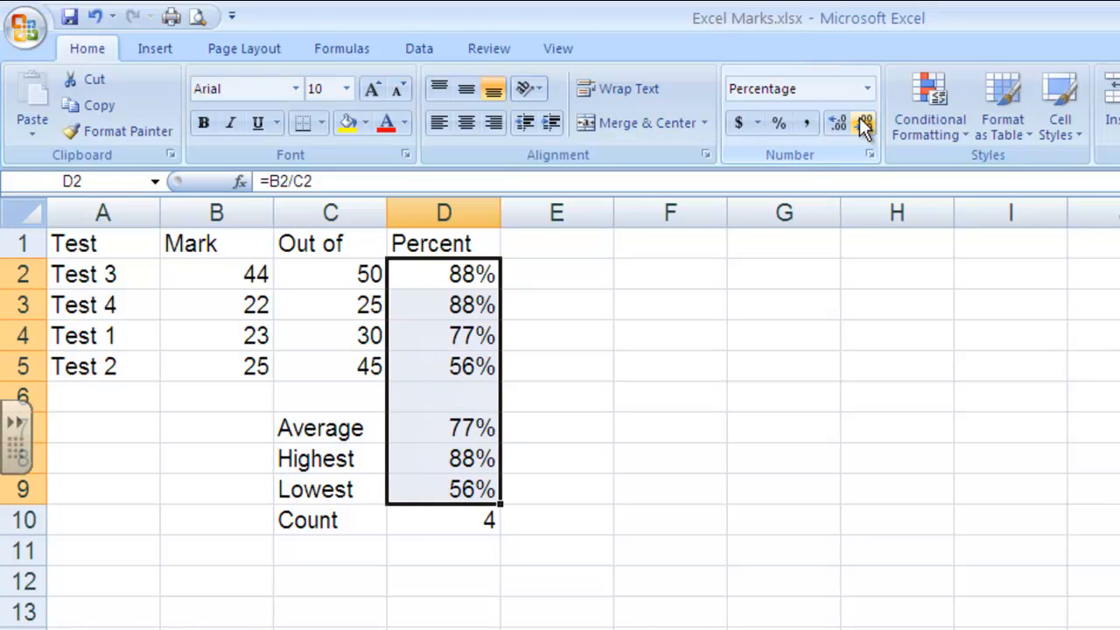
Show D2:D9 with two decimal places, and return the cells to the whole-number percent style.
left_click(837, 125)
left_click(837, 125)
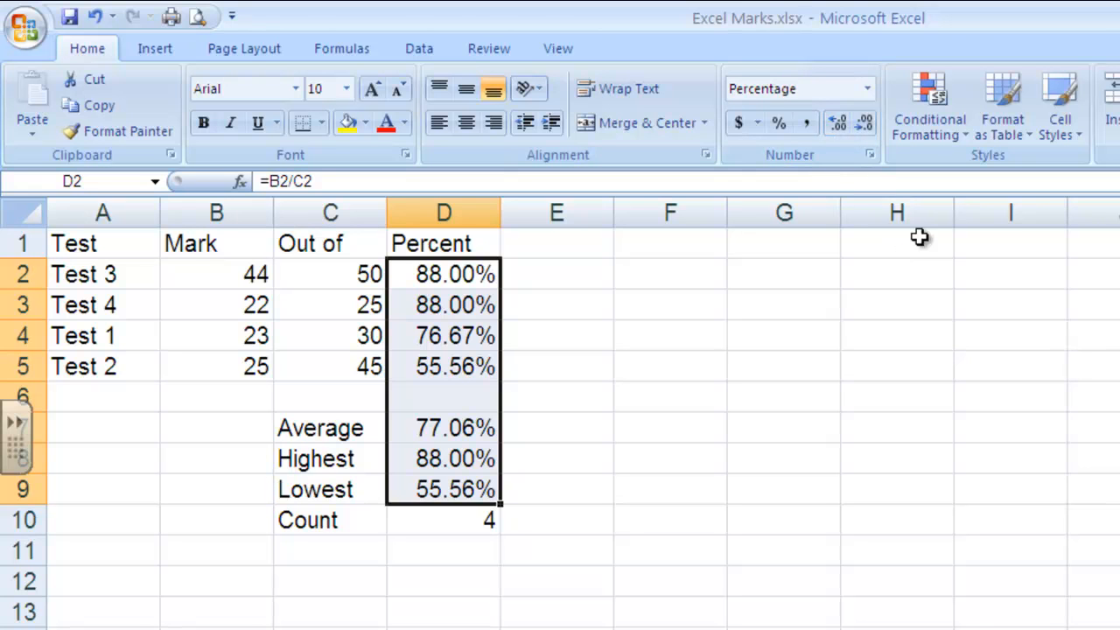
left_click(777, 127)
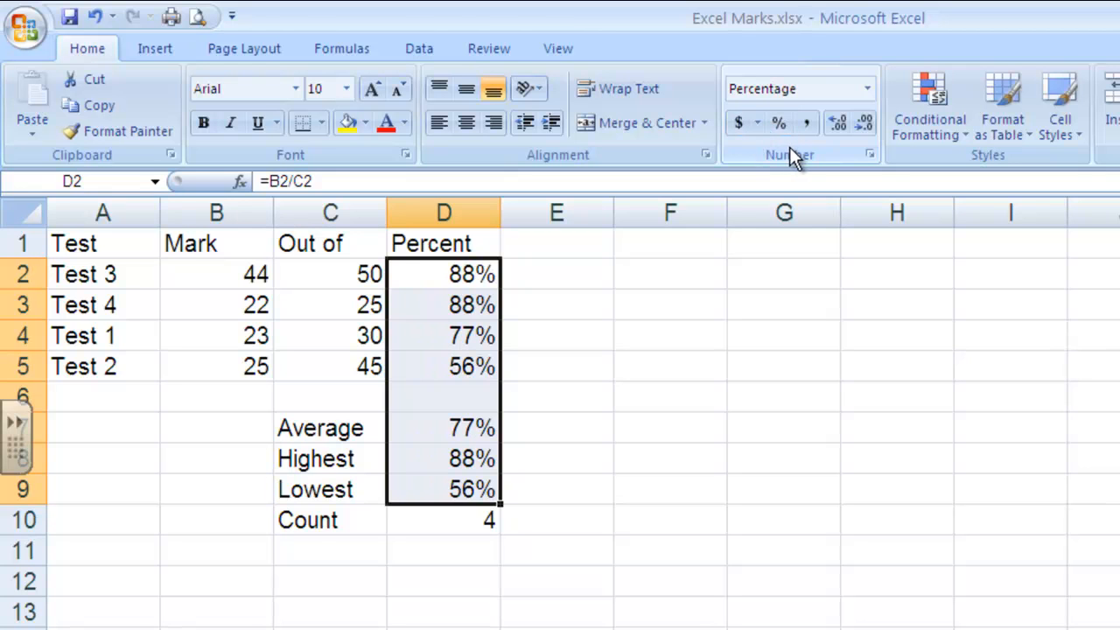
Try the accounting dollar format on D2:D9, and set the cells back to percentages with one decimal place.
left_click(738, 121)
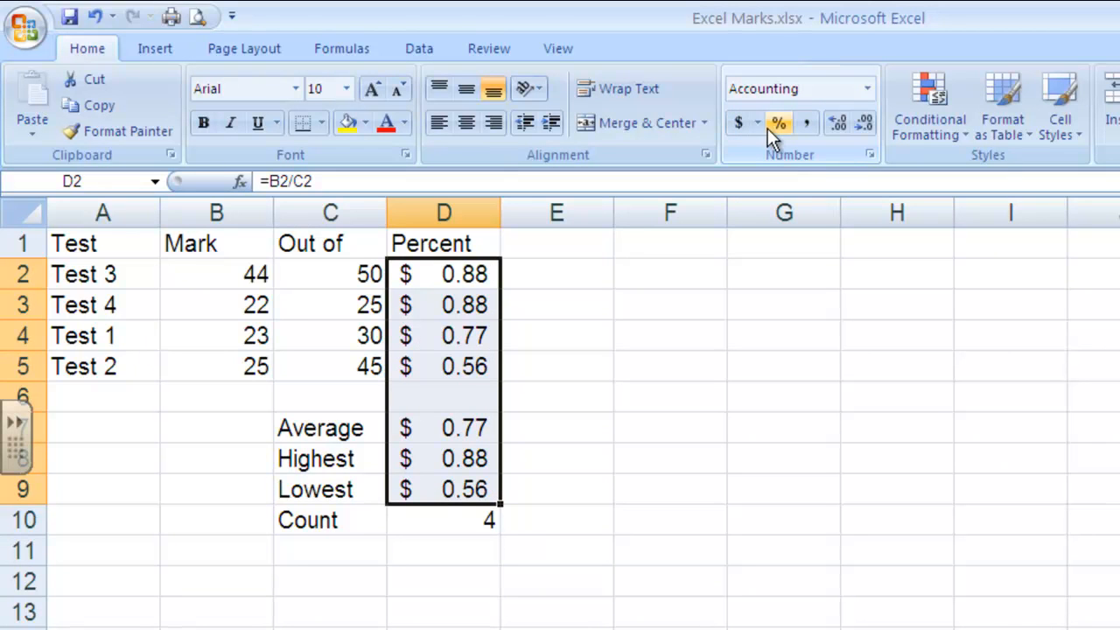
left_click(776, 123)
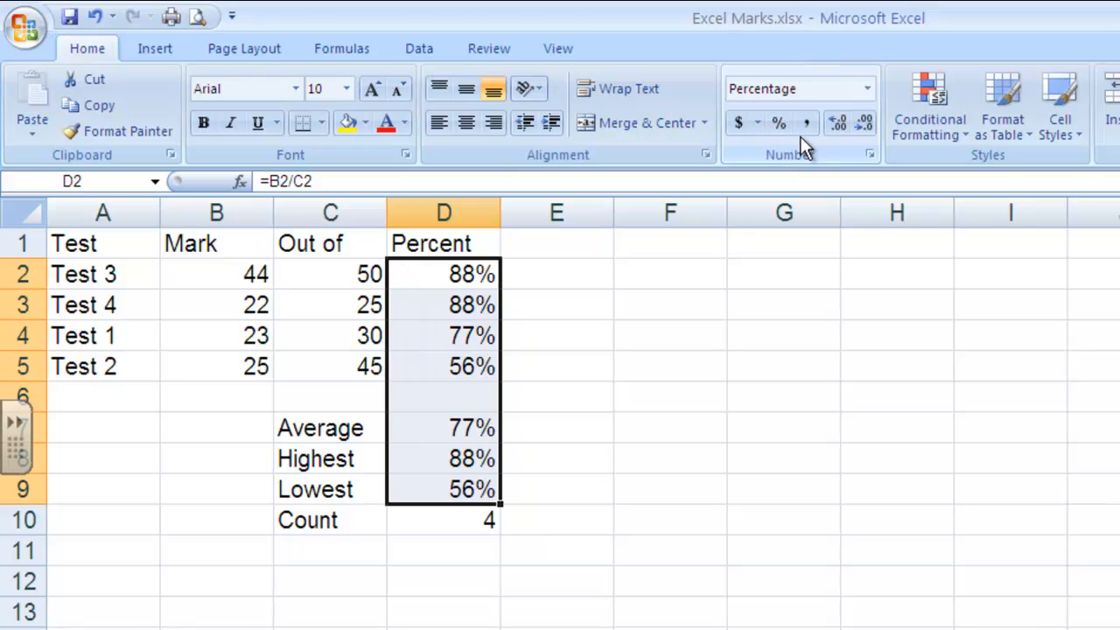
left_click(837, 124)
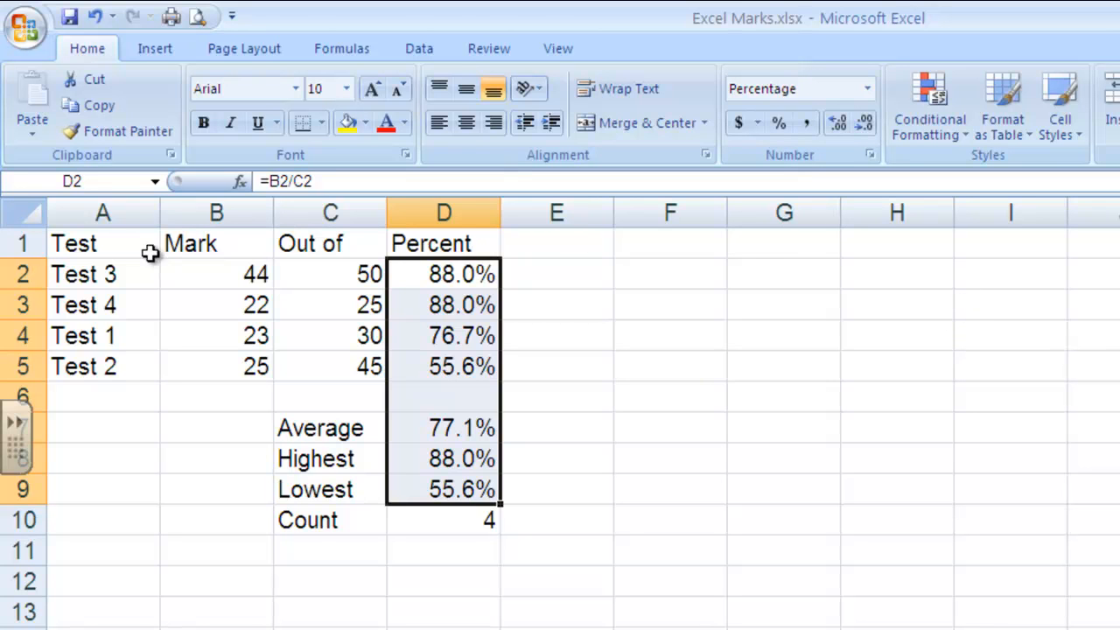
left_click(675, 339)
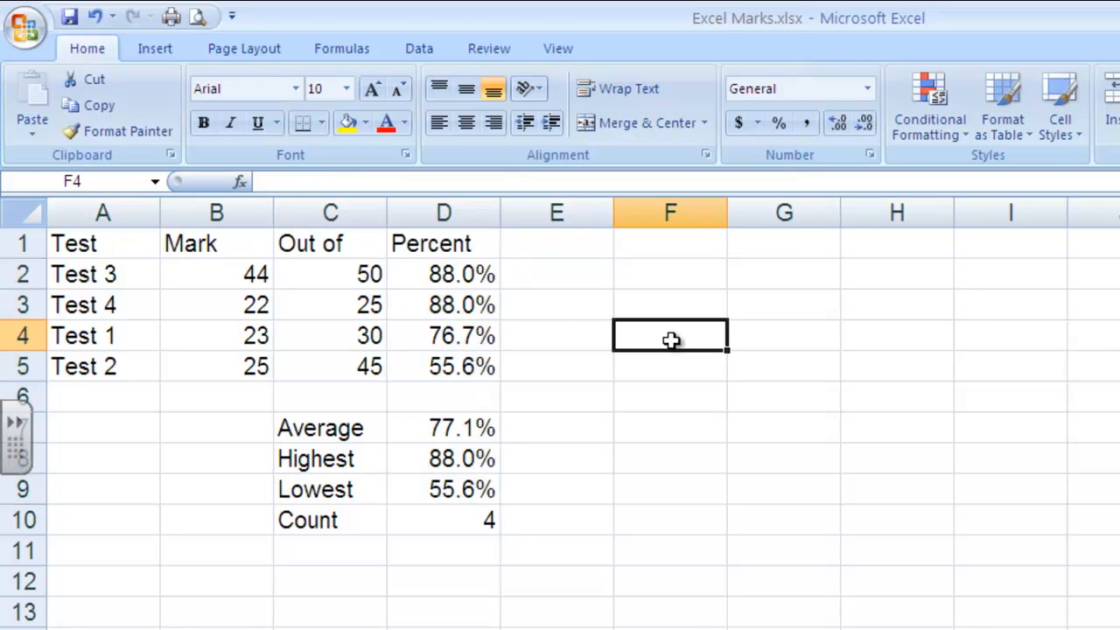
Try right-aligning the Mark, Out of and Percent headings, and return them to left alignment.
left_click_drag(449, 243, 262, 246)
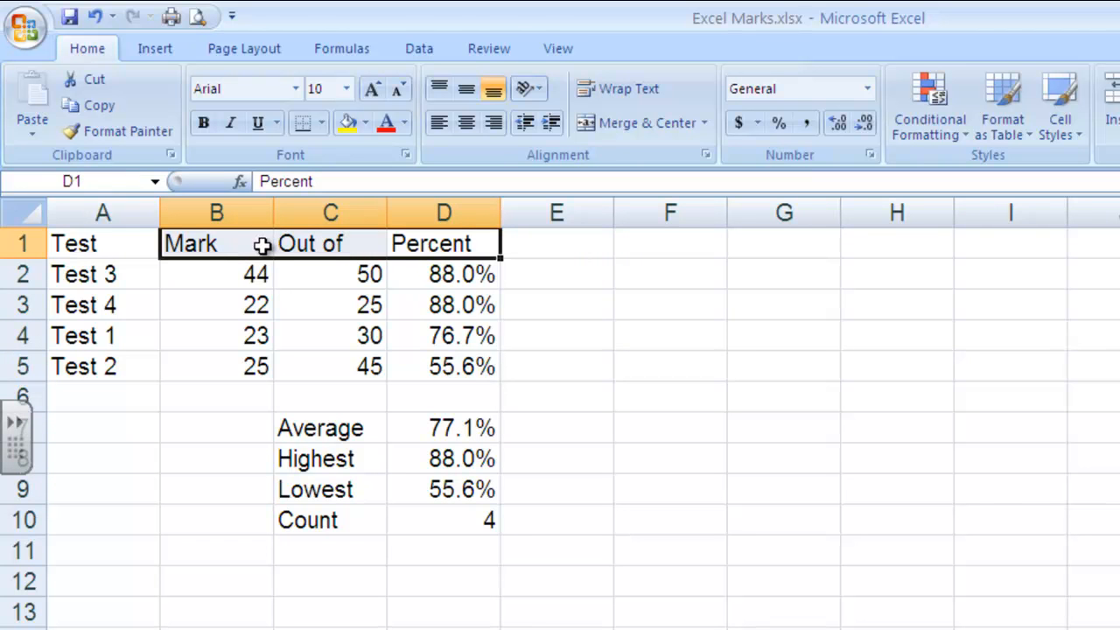
left_click(494, 122)
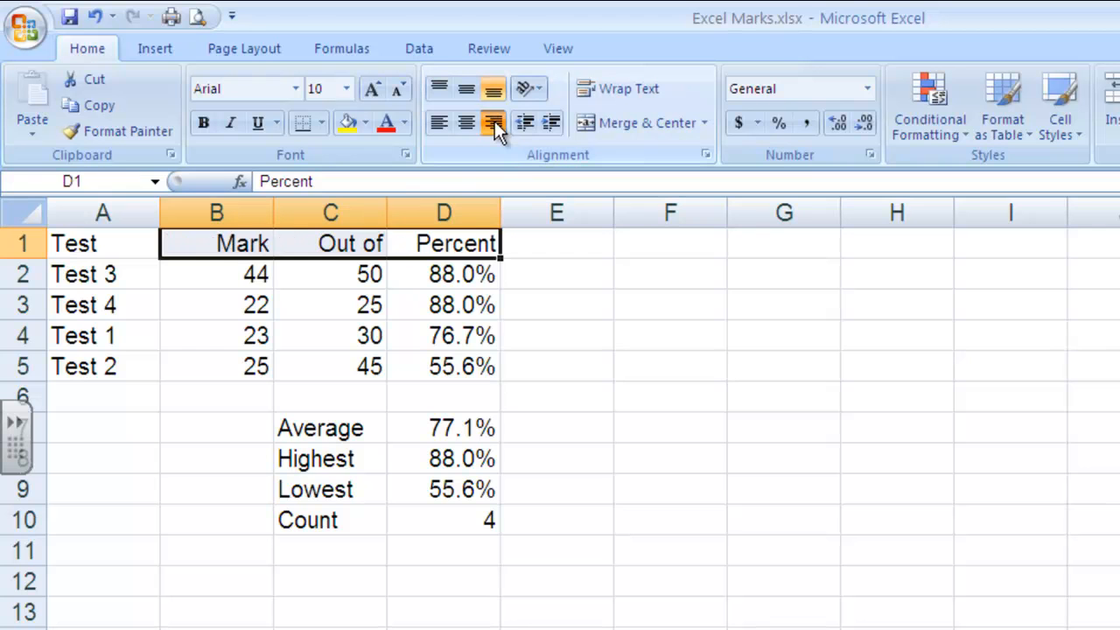
left_click(446, 125)
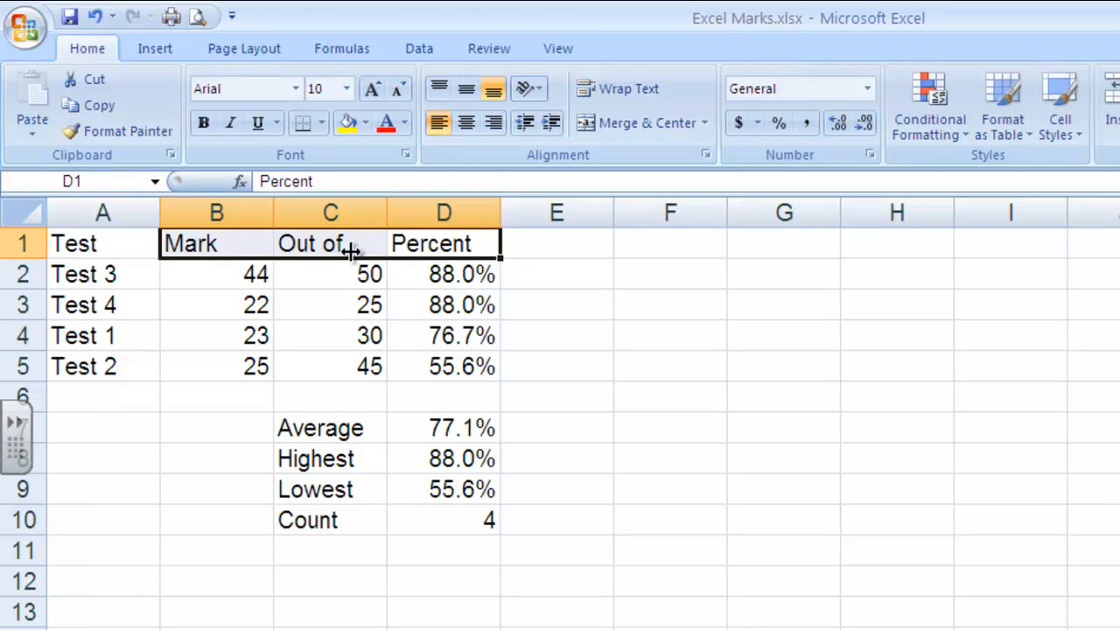
Right-align the Mark, Out of and Percent headings in B1:D1.
left_click(217, 335)
left_click(193, 241)
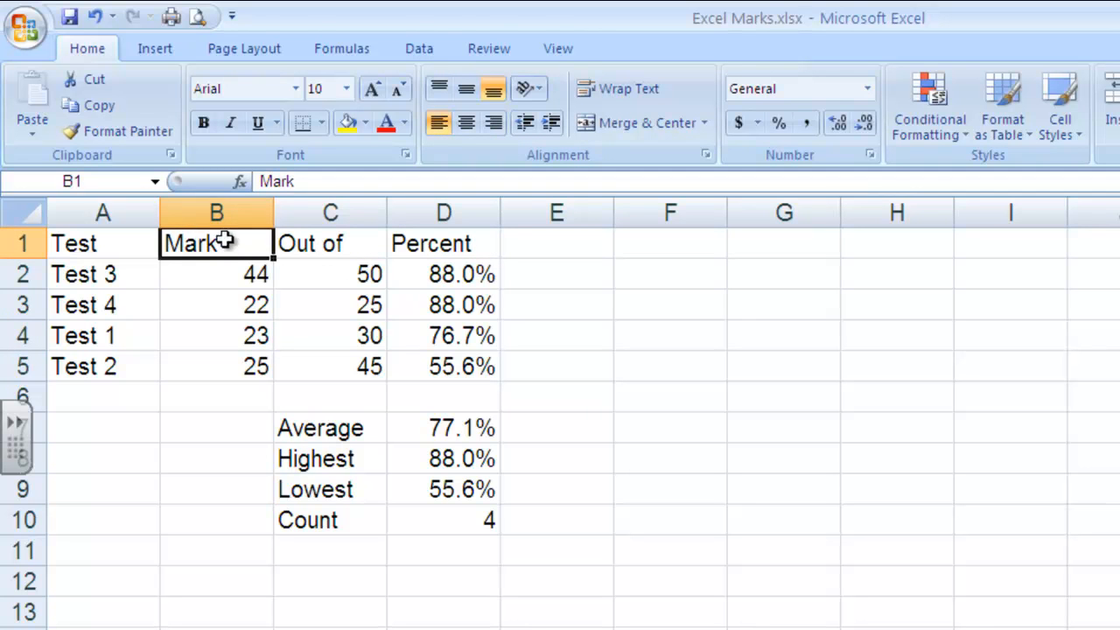
left_click(241, 404)
left_click_drag(195, 243, 437, 245)
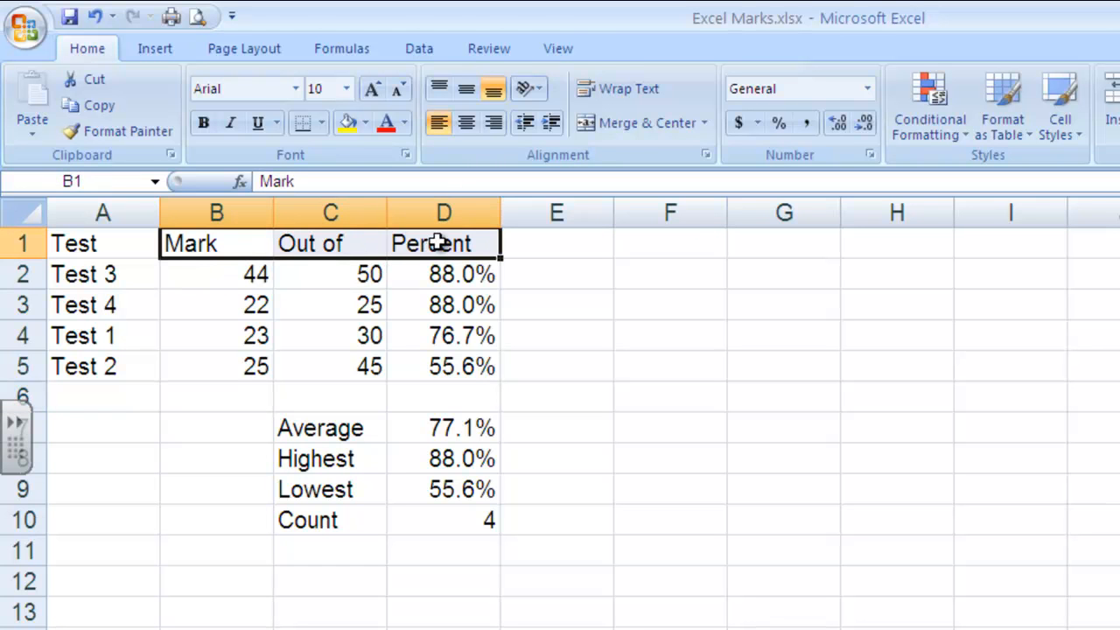
left_click(494, 123)
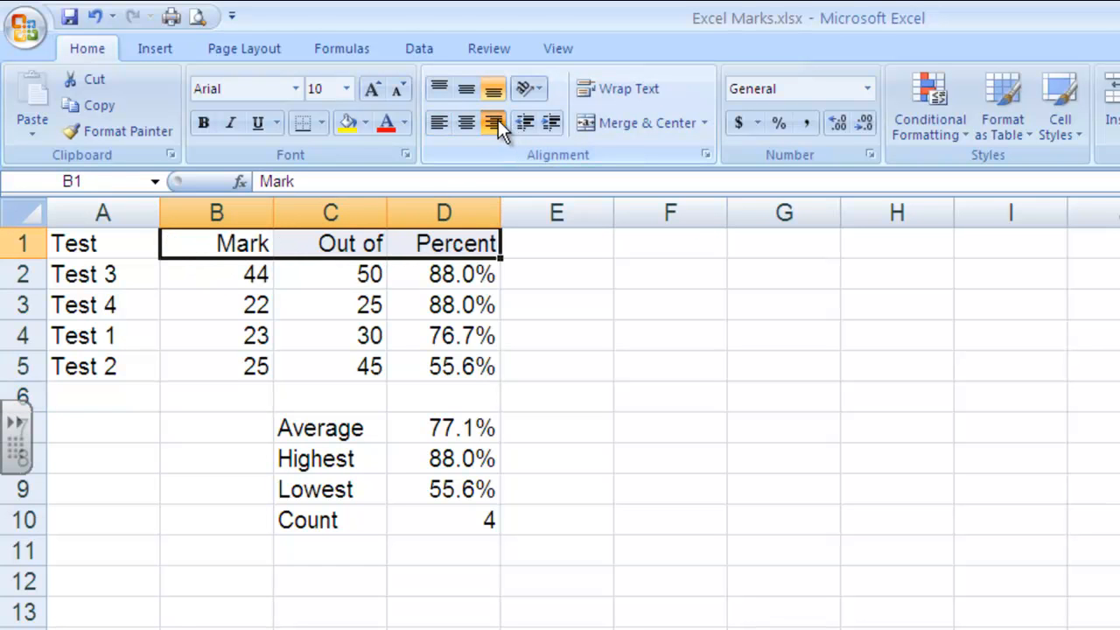
Try centring the Test heading in A1, and set it to left alignment instead.
left_click(97, 244)
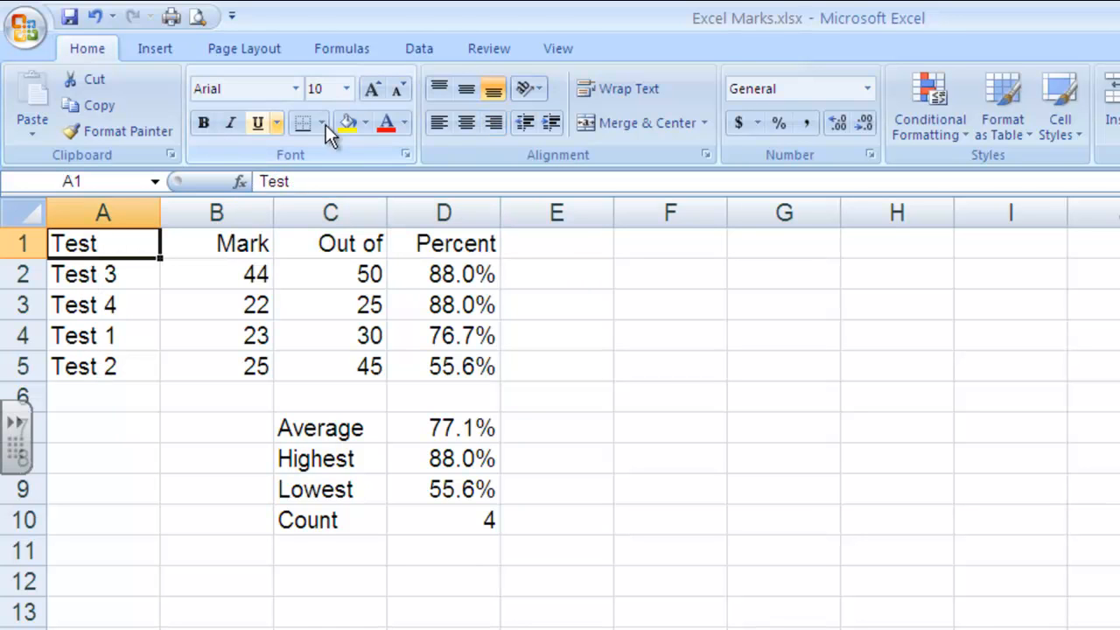
left_click(470, 125)
left_click(440, 123)
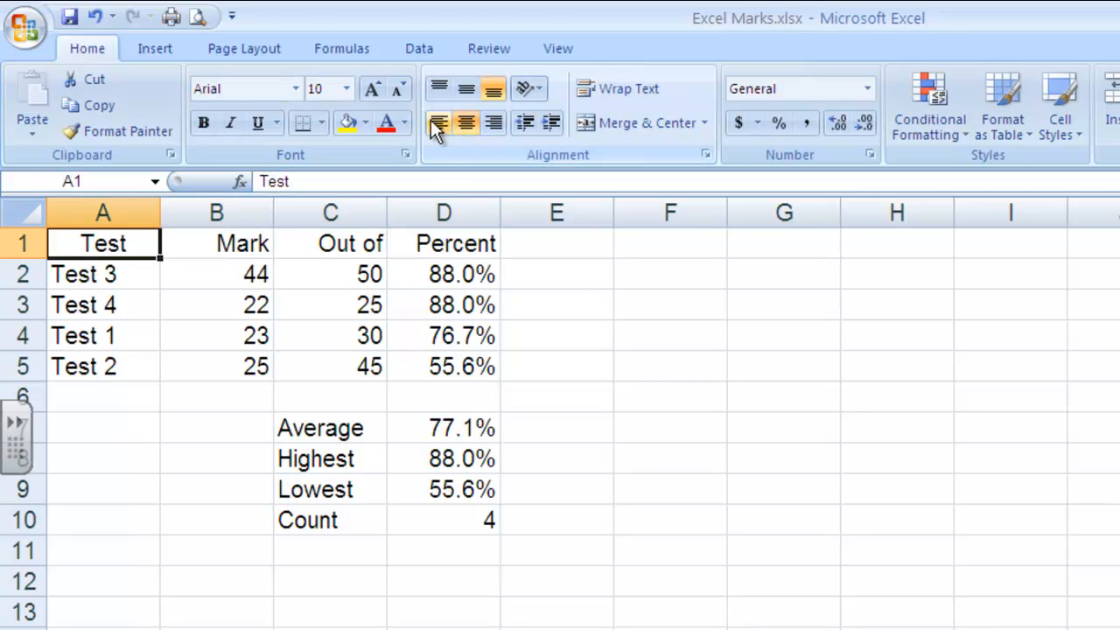
left_click(579, 363)
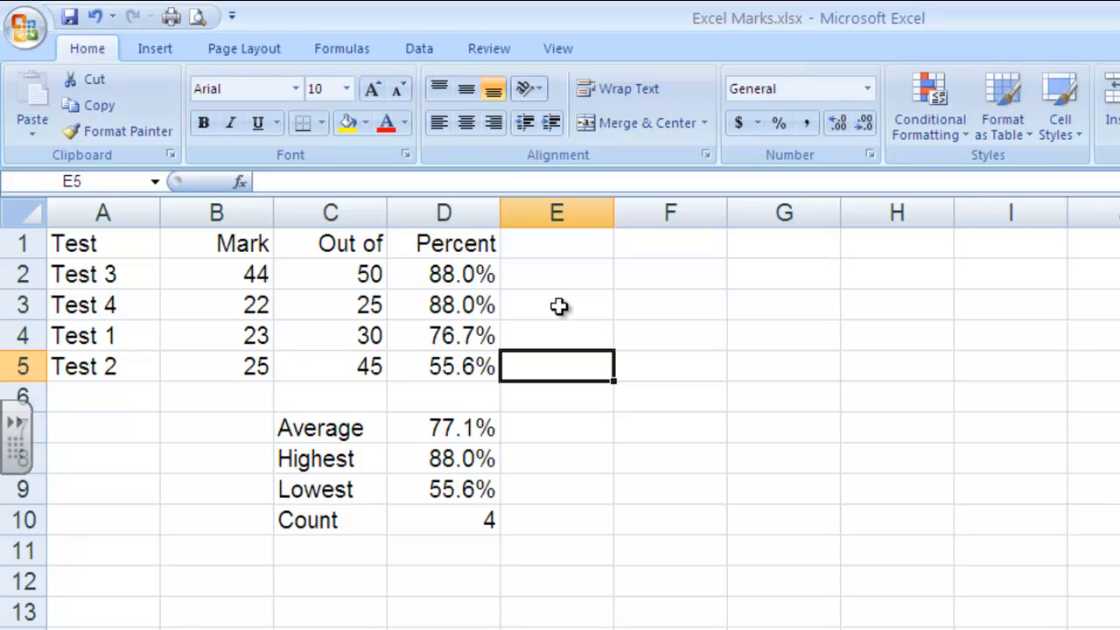
Make the four column headings in A1:D1 bold.
left_click(695, 313)
left_click_drag(140, 244, 437, 244)
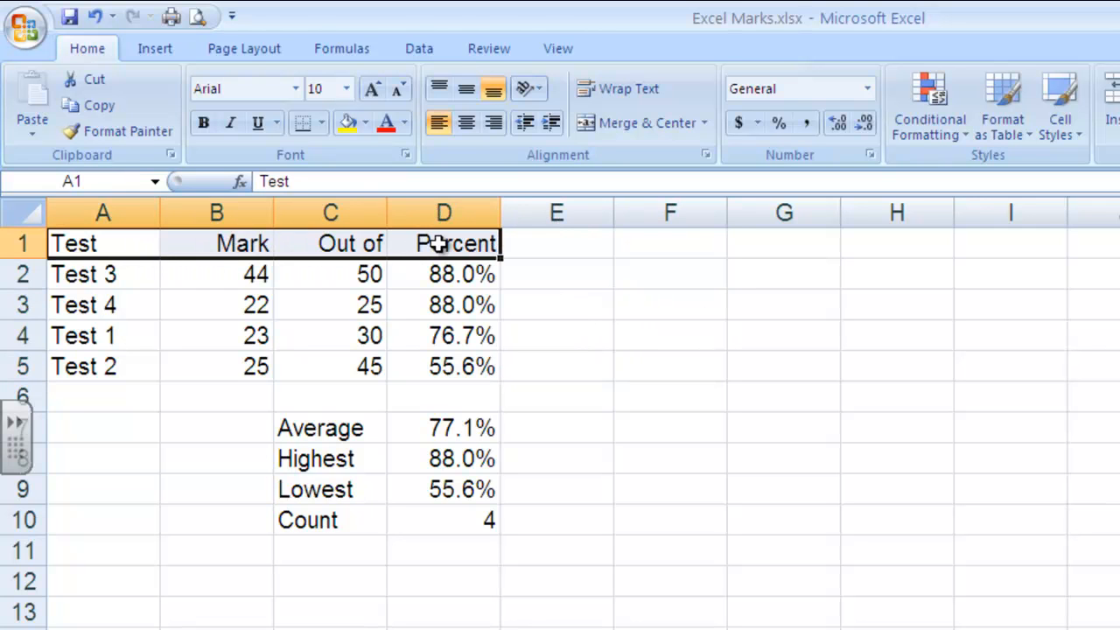
left_click(204, 124)
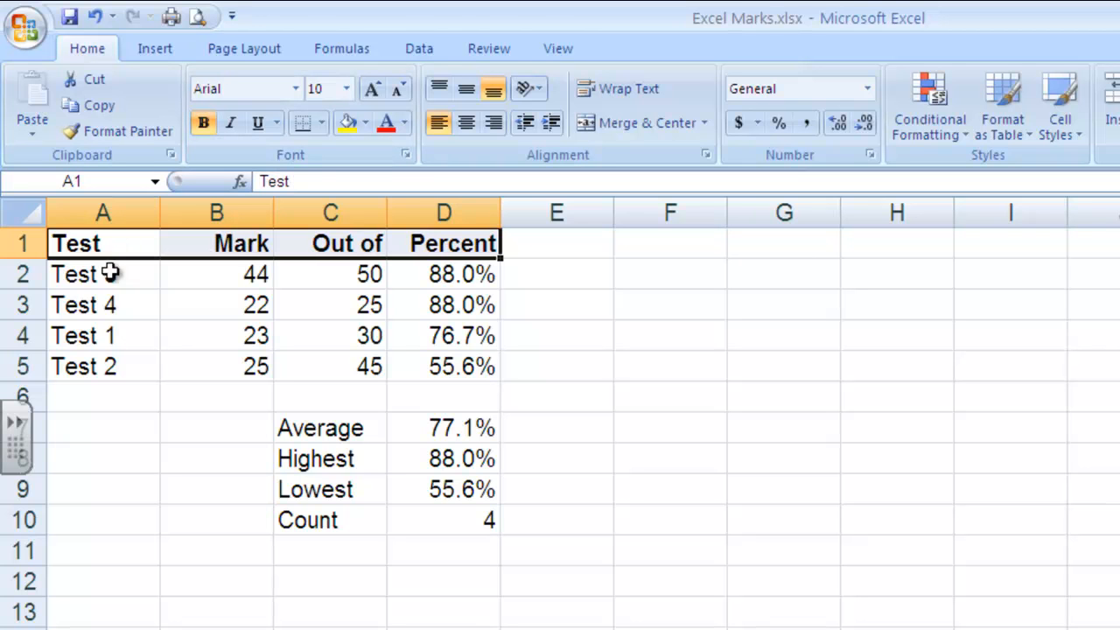
Make all of column A bold, including the test names.
left_click(103, 212)
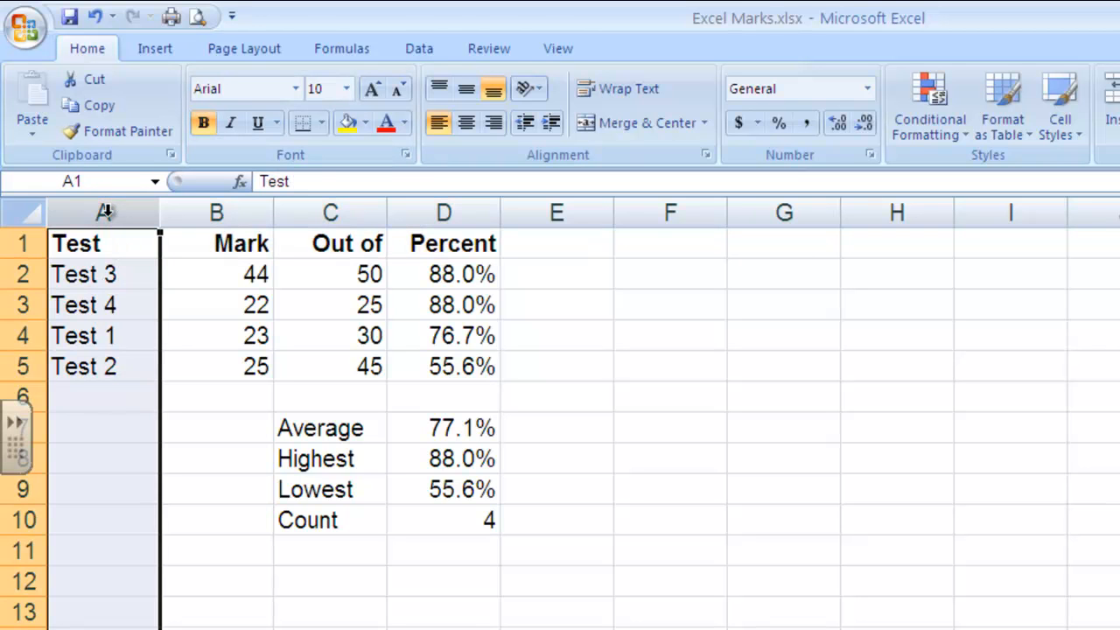
left_click(205, 123)
left_click(204, 123)
left_click_drag(247, 527, 254, 544)
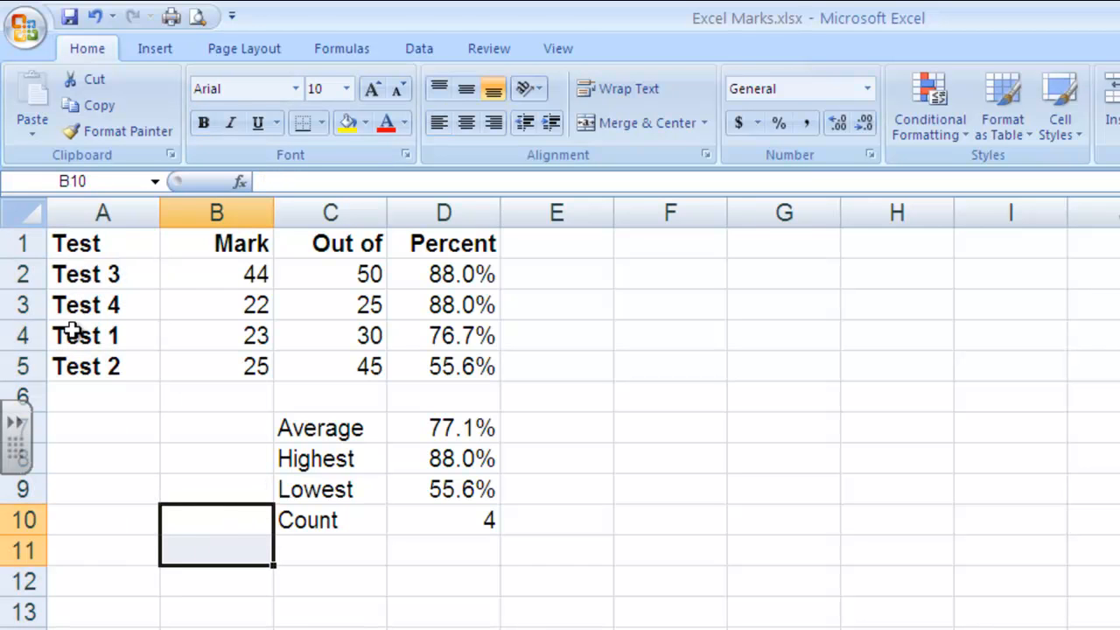
Apply bold to the whole of row 1.
left_click(19, 244)
left_click(208, 127)
left_click(208, 127)
Italicise row 1, and try underlining it before removing the underline.
left_click(230, 123)
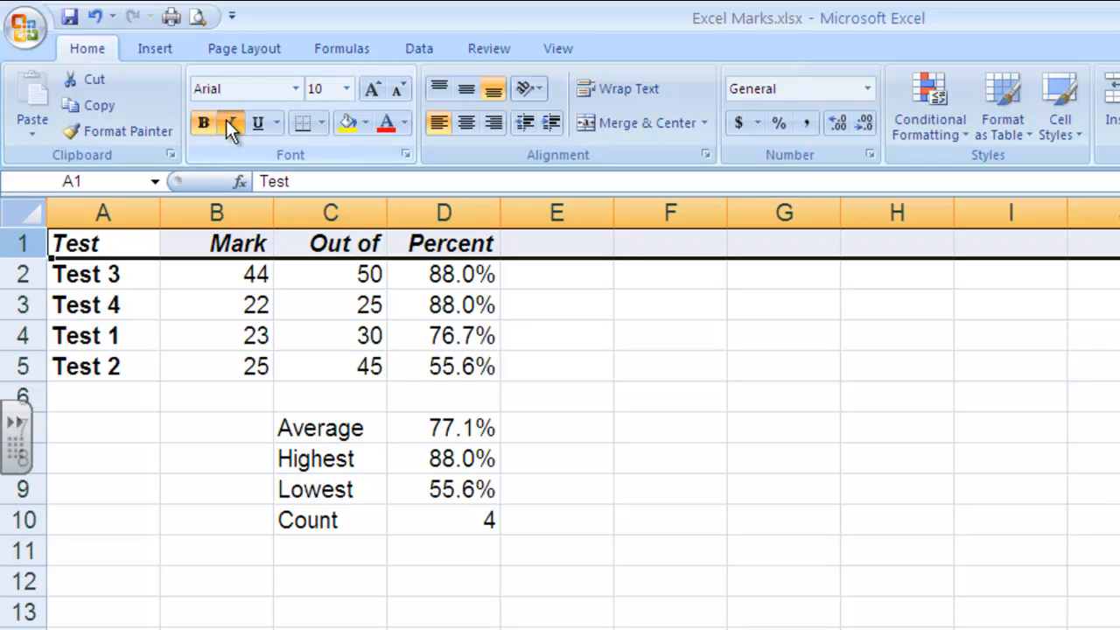
left_click(256, 123)
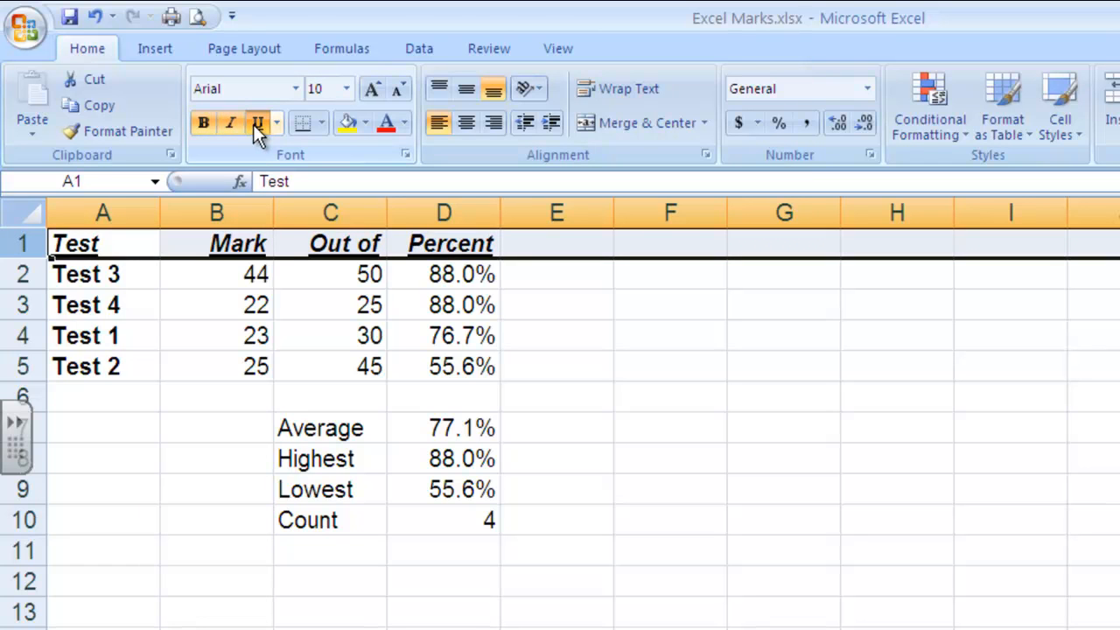
left_click(257, 124)
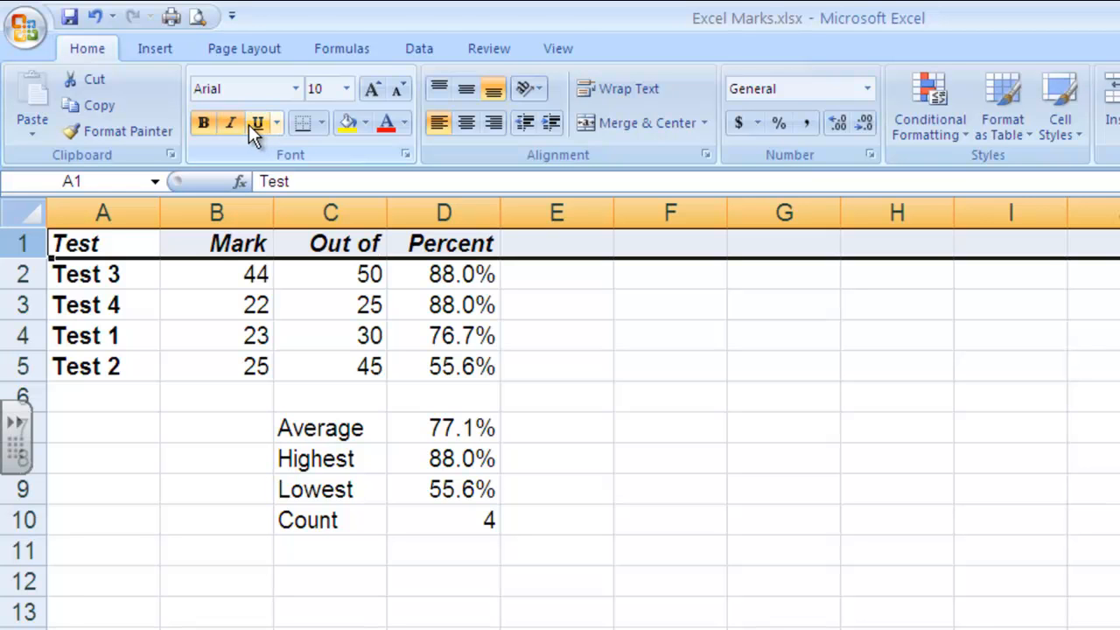
left_click(628, 344)
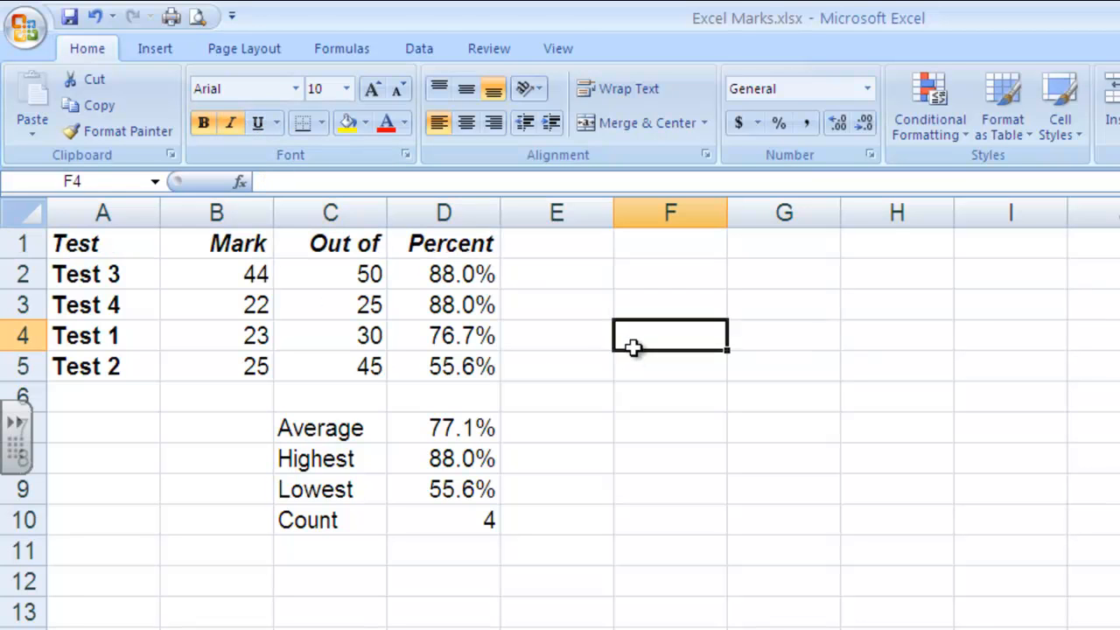
Switch bold off and back on for row 1, and remove its italics.
left_click(17, 244)
left_click(203, 123)
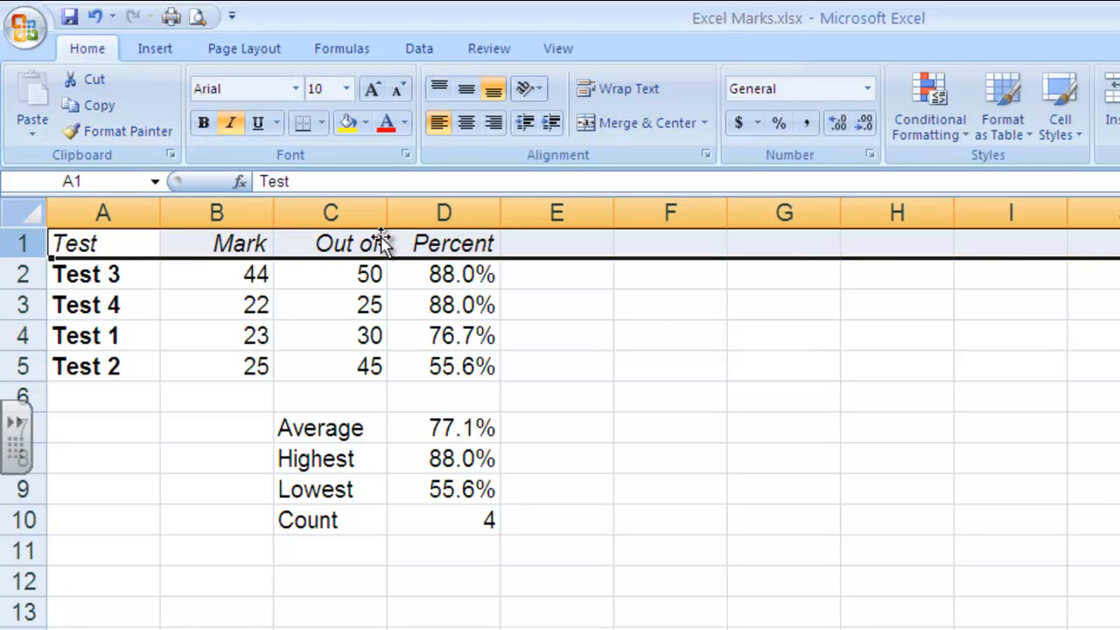
left_click(203, 123)
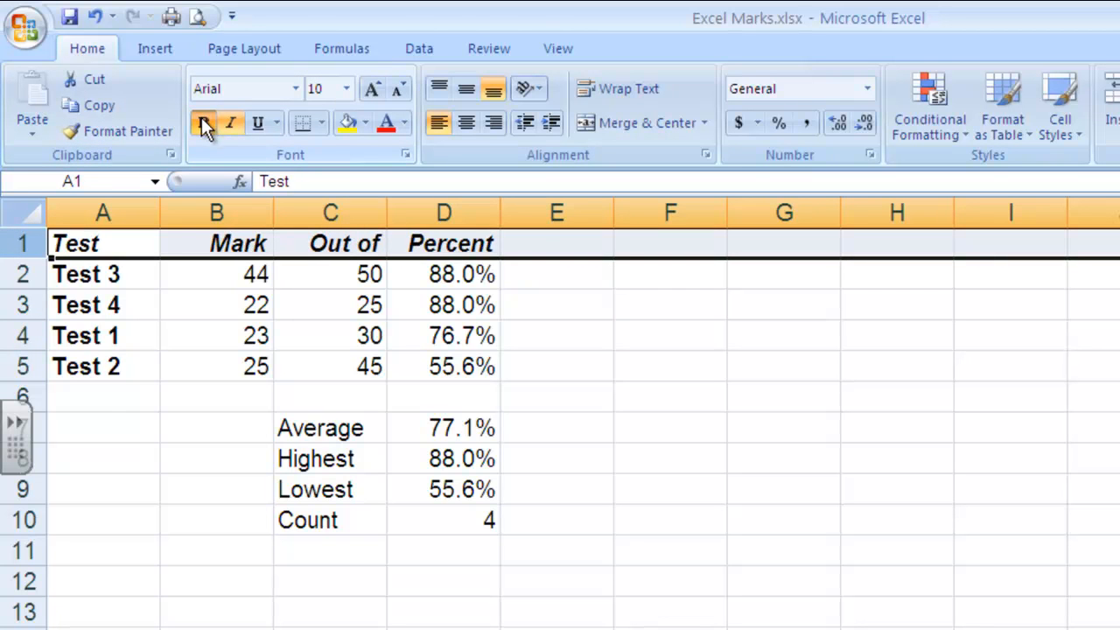
left_click(230, 122)
left_click(631, 363)
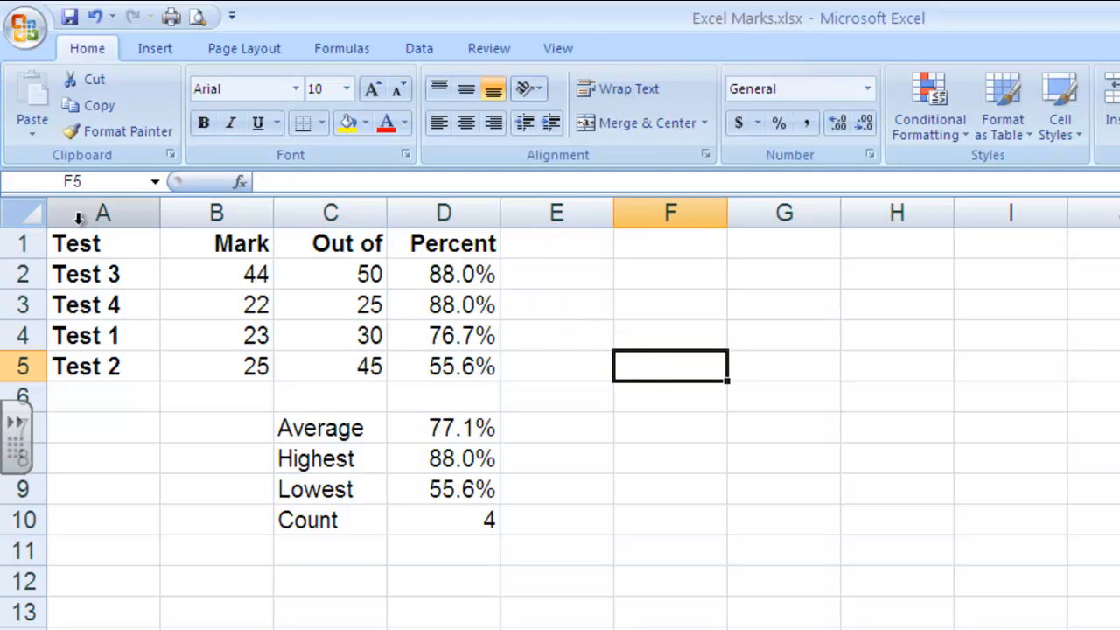
Try inserting a blank row above the headings, and undo the insertion.
left_click(22, 243)
right_click(19, 246)
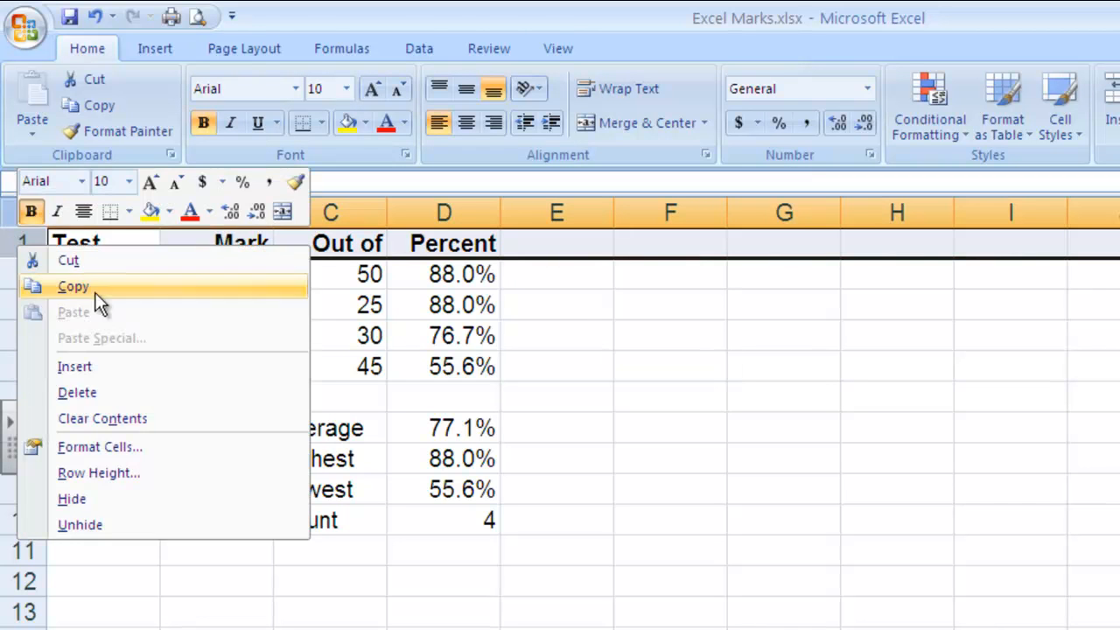
left_click(120, 367)
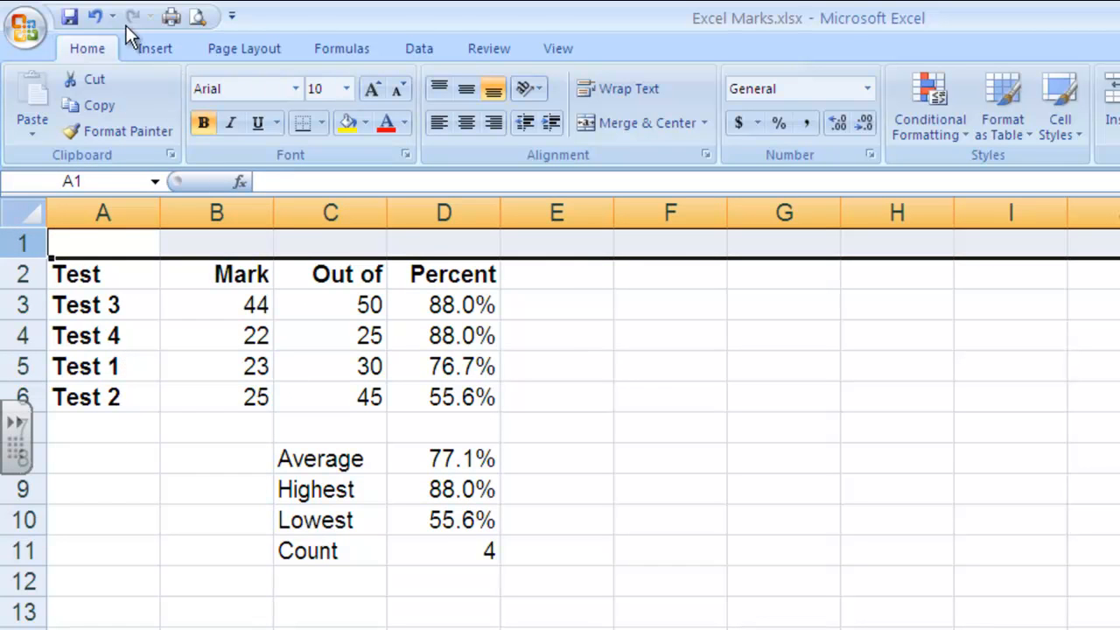
left_click(94, 17)
left_click(112, 553)
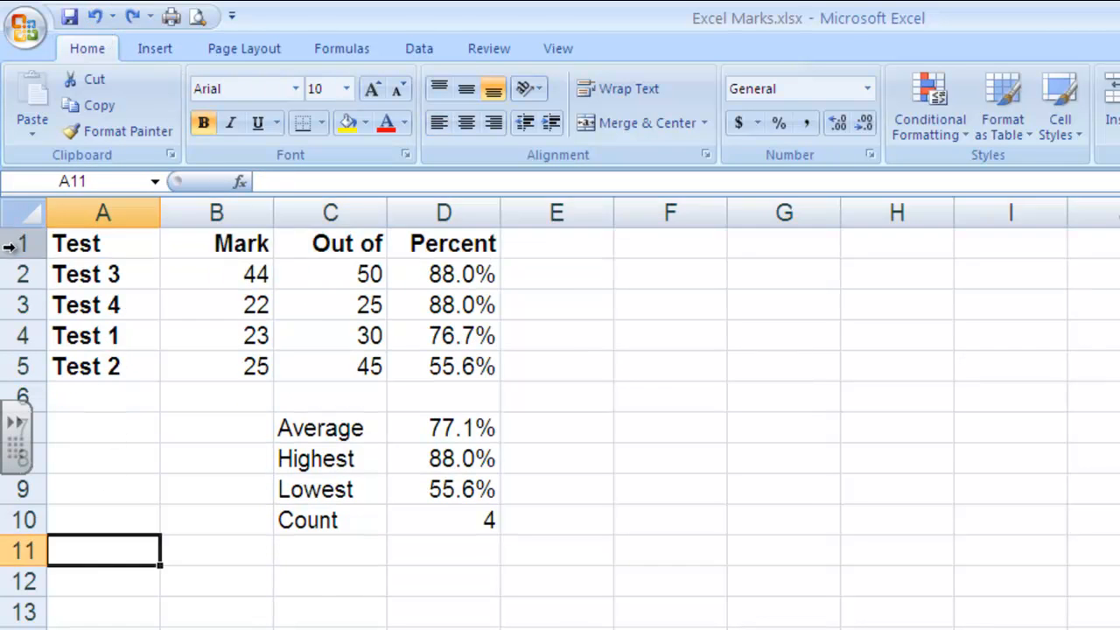
Insert a blank row above the heading row, at row 1.
left_click(17, 244)
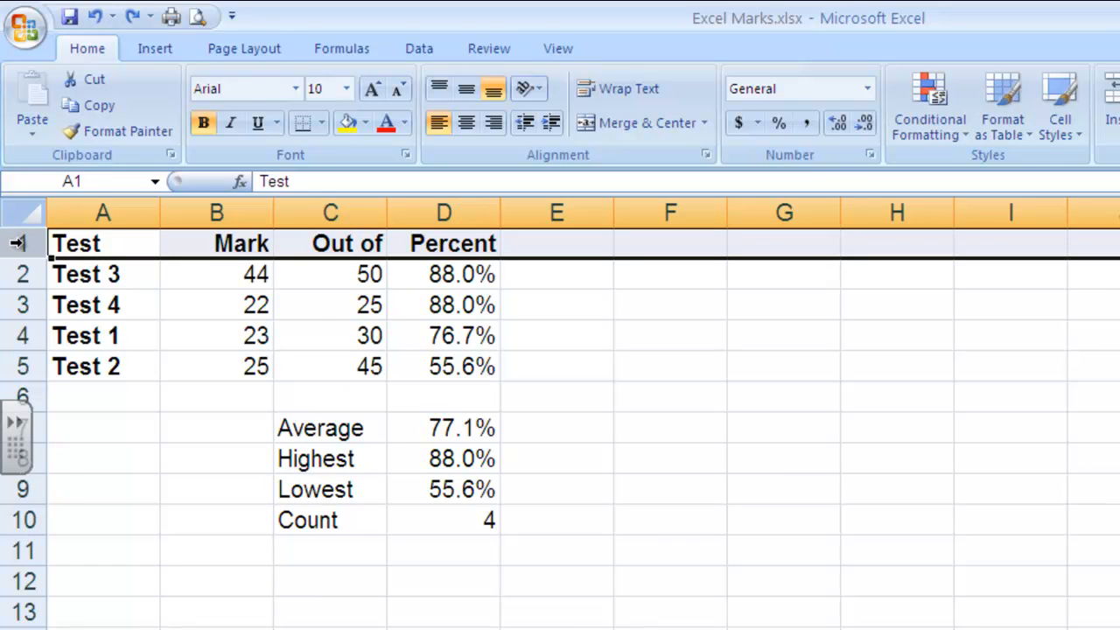
right_click(19, 245)
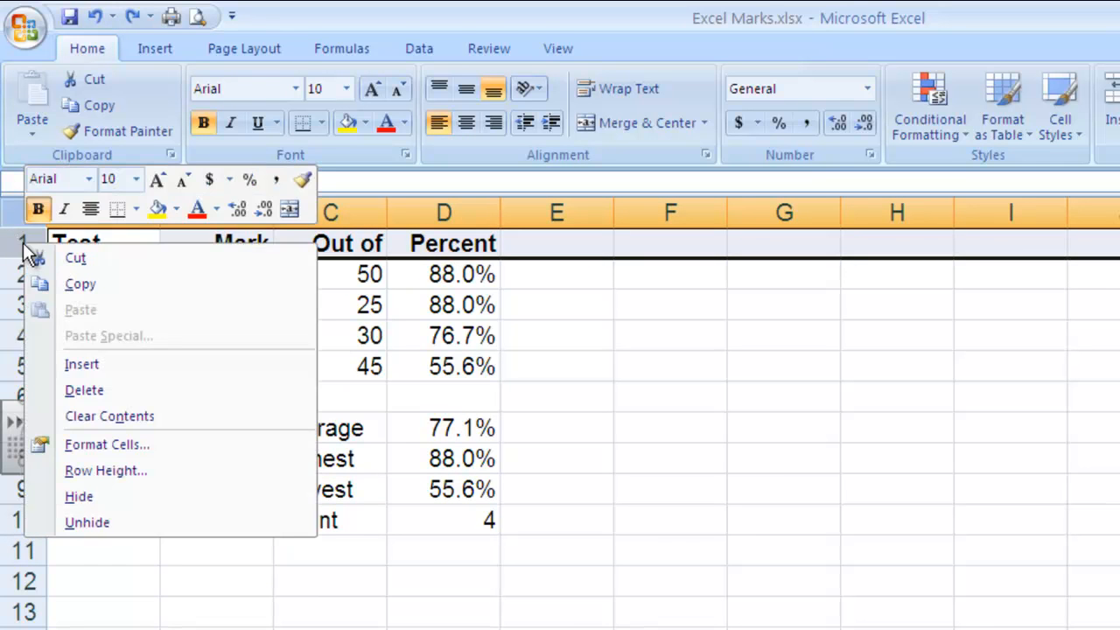
left_click(130, 363)
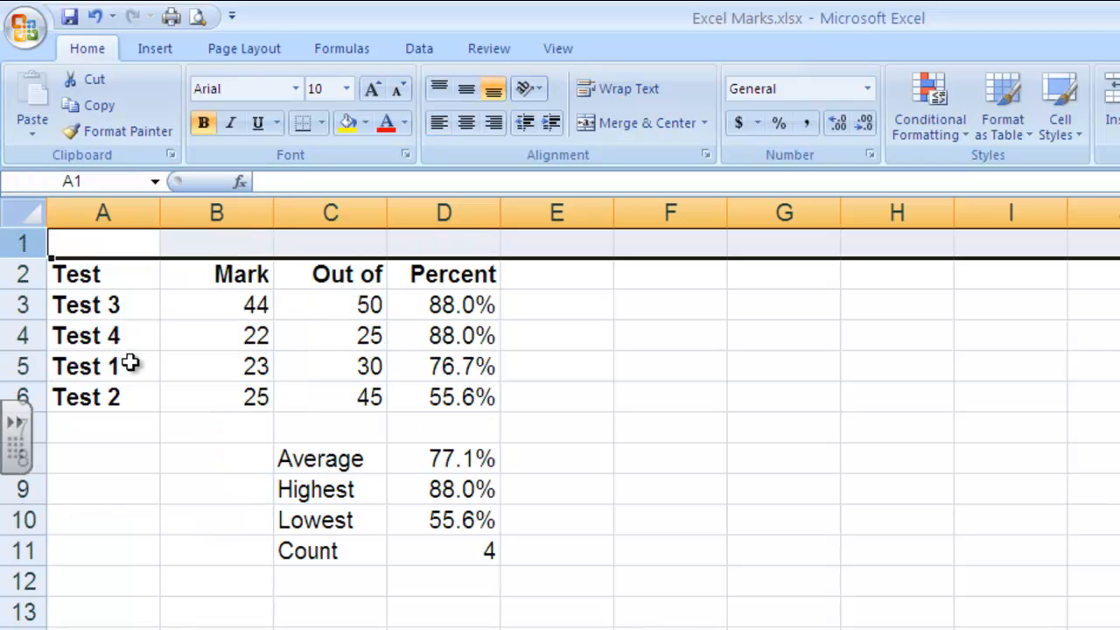
left_click(114, 203)
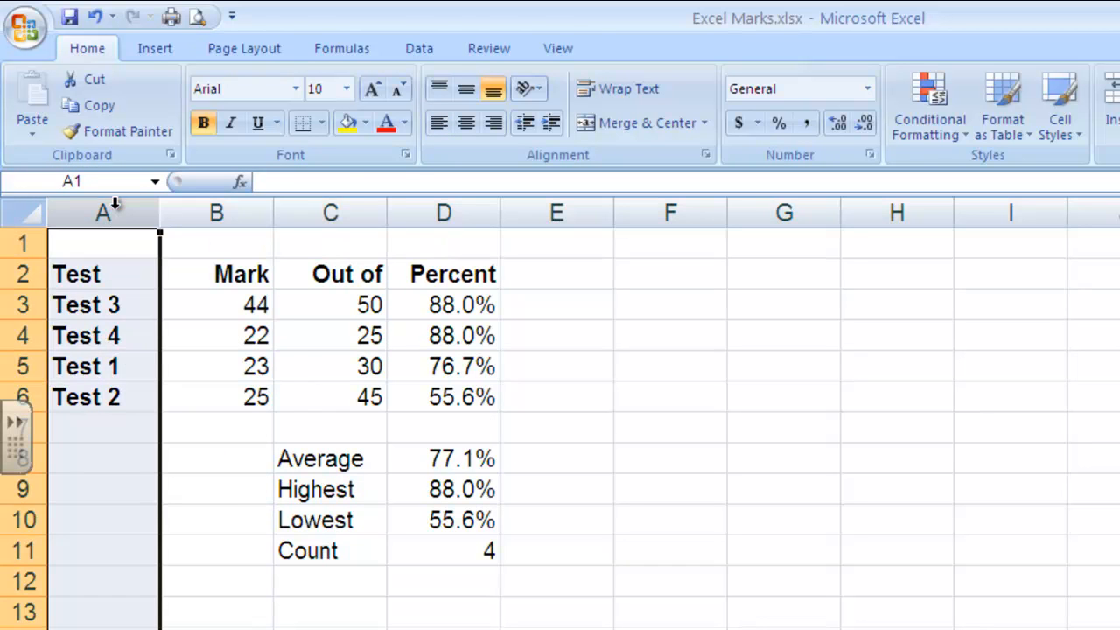
right_click(114, 203)
key("Escape")
left_click(185, 364)
left_click(135, 245)
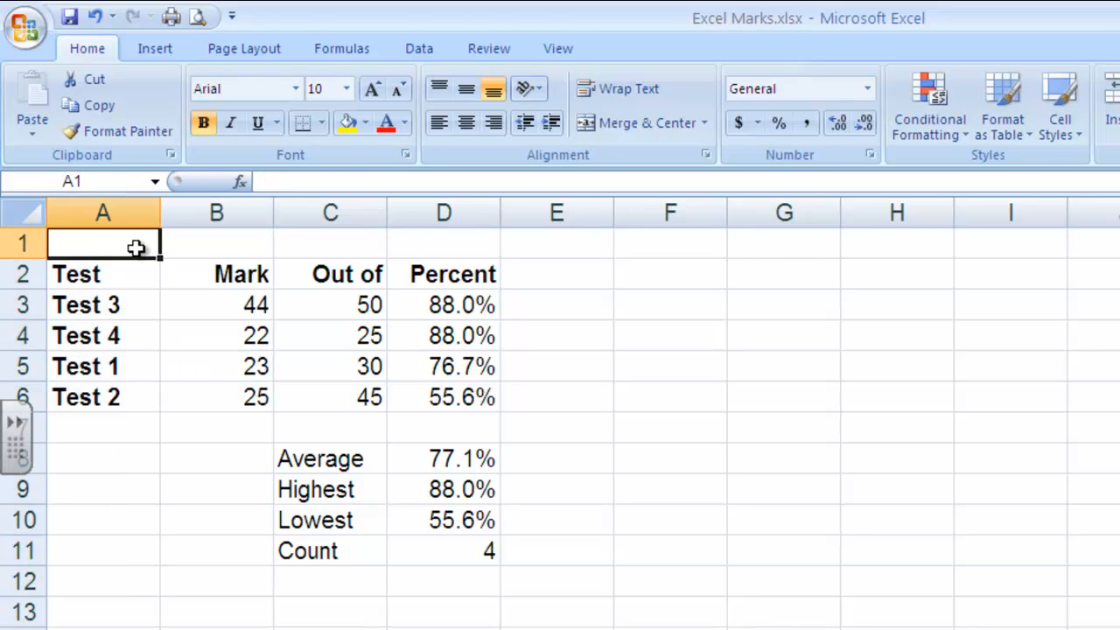
left_click(120, 469)
Insert a blank column before the table at column A, and another blank row at row 1.
left_click(133, 203)
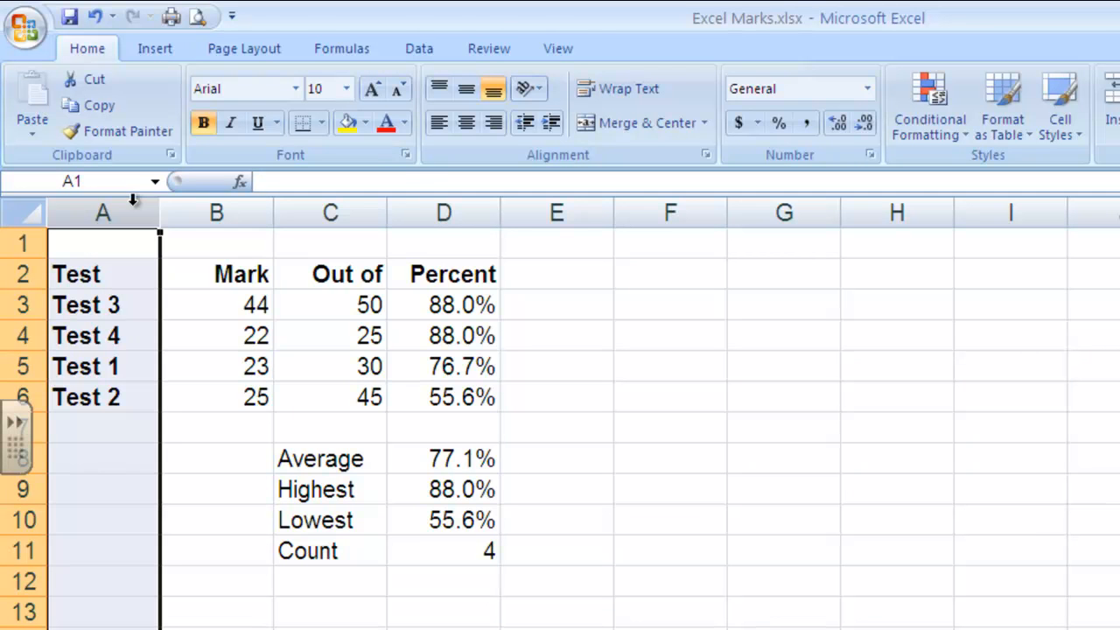
right_click(133, 200)
left_click(190, 326)
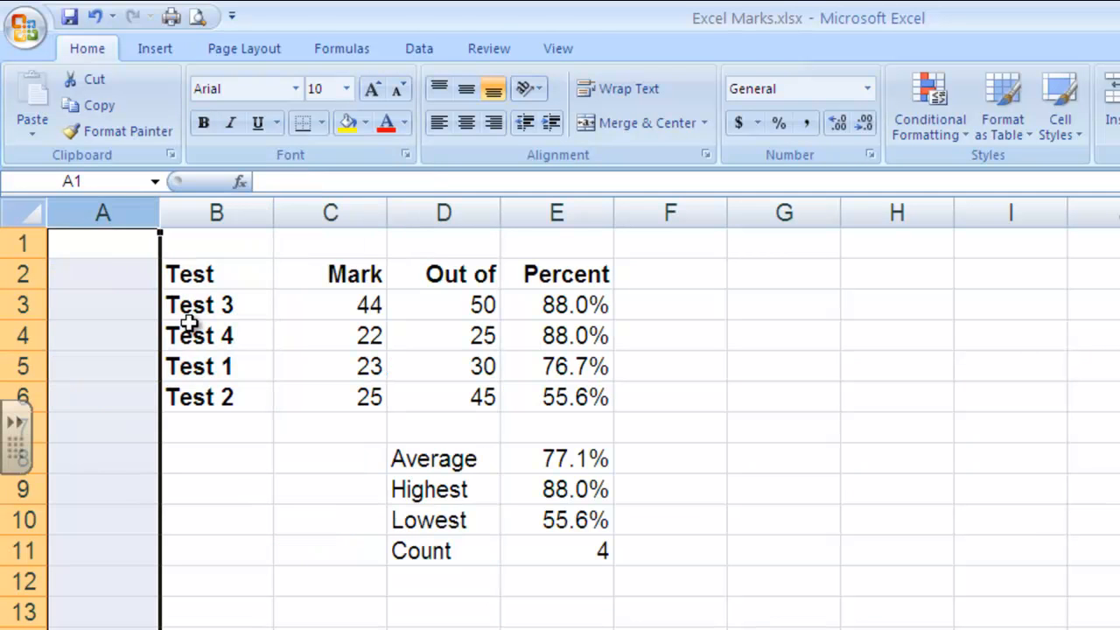
left_click(256, 456)
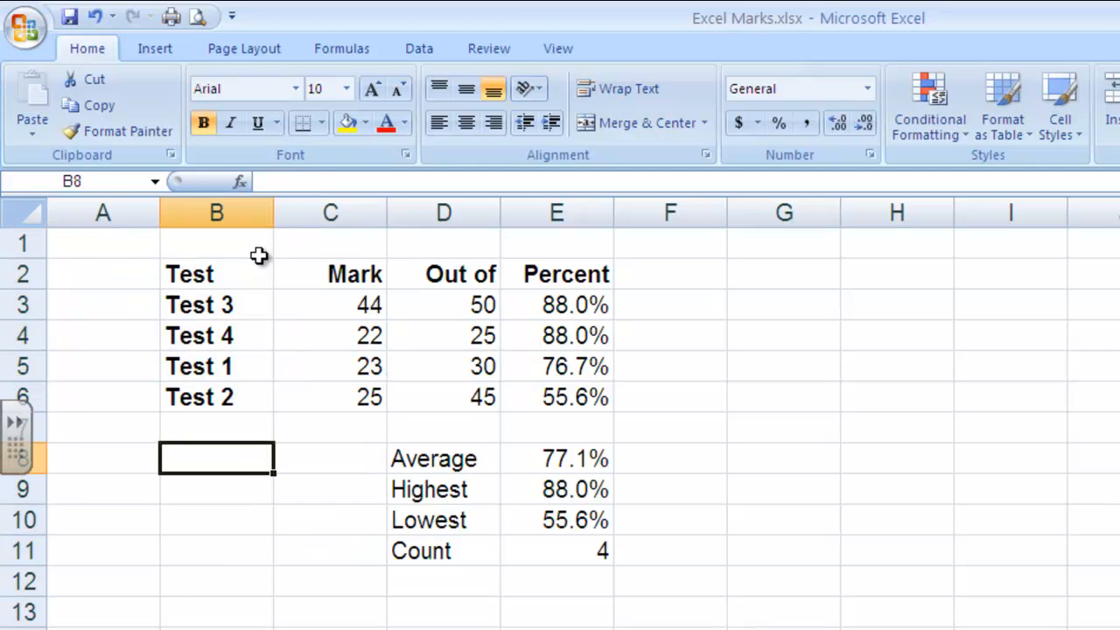
right_click(35, 244)
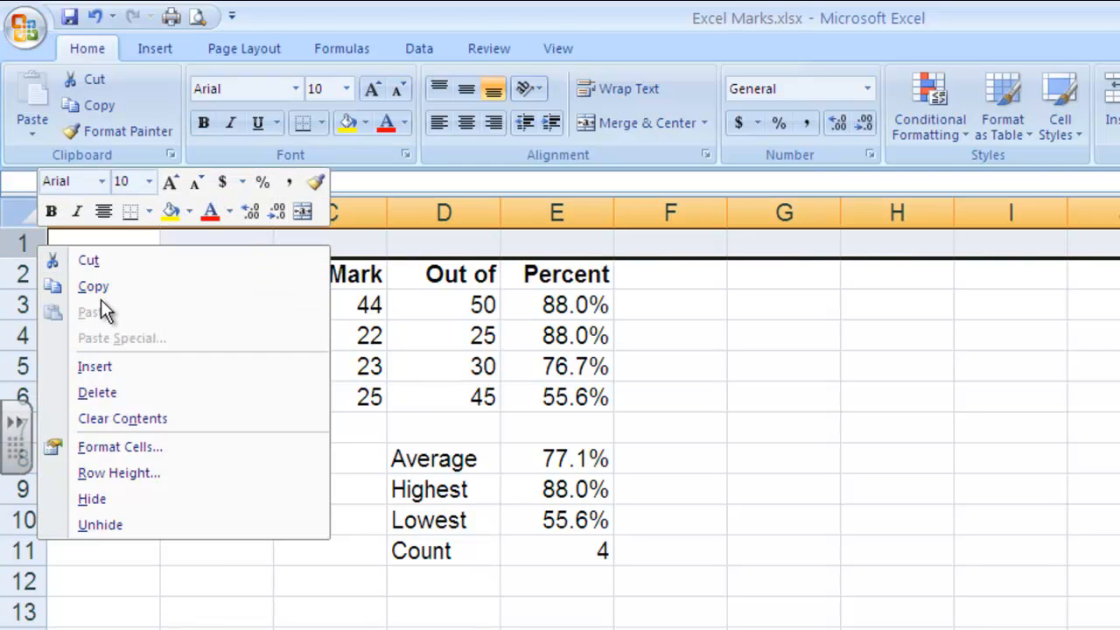
left_click(140, 365)
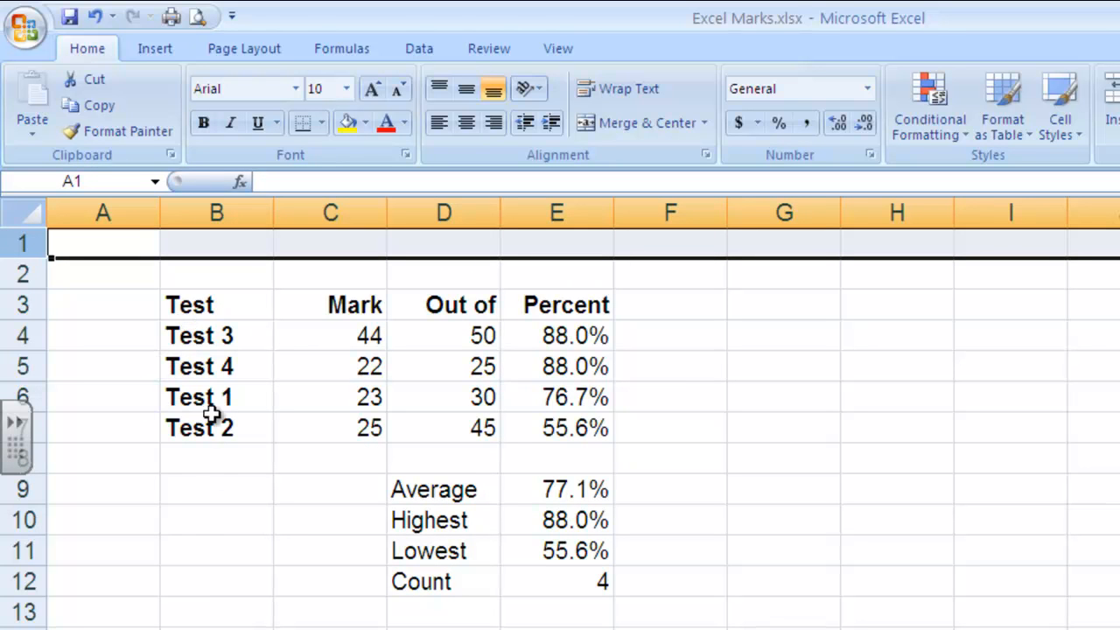
Enter a worksheet title in A1 saying these are the tests in the named teacher's class.
left_click(138, 237)
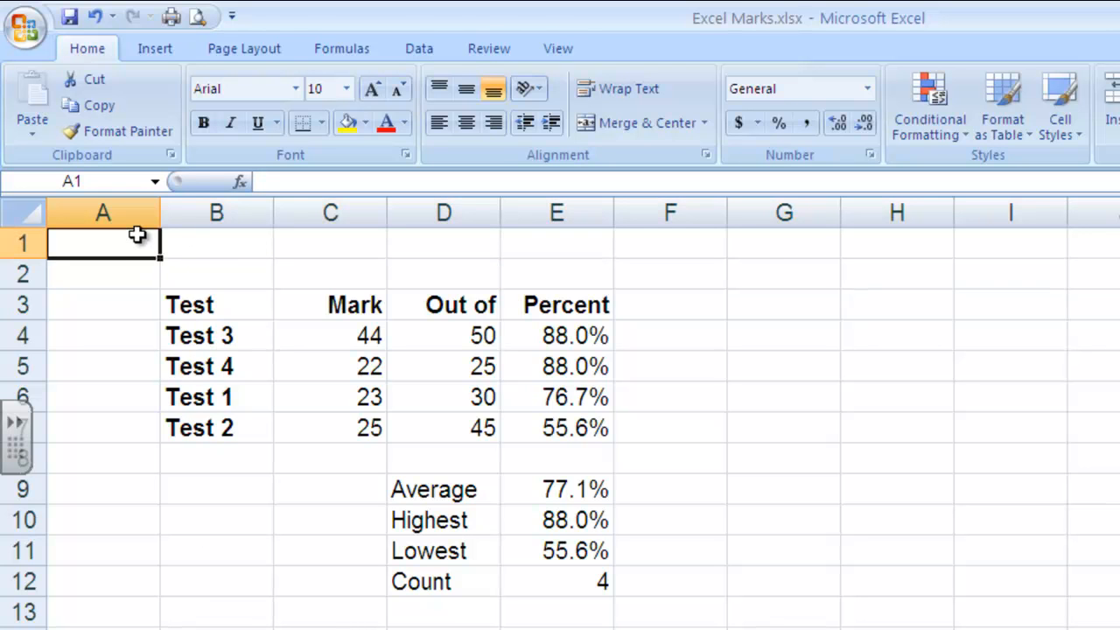
type("Tests in ")
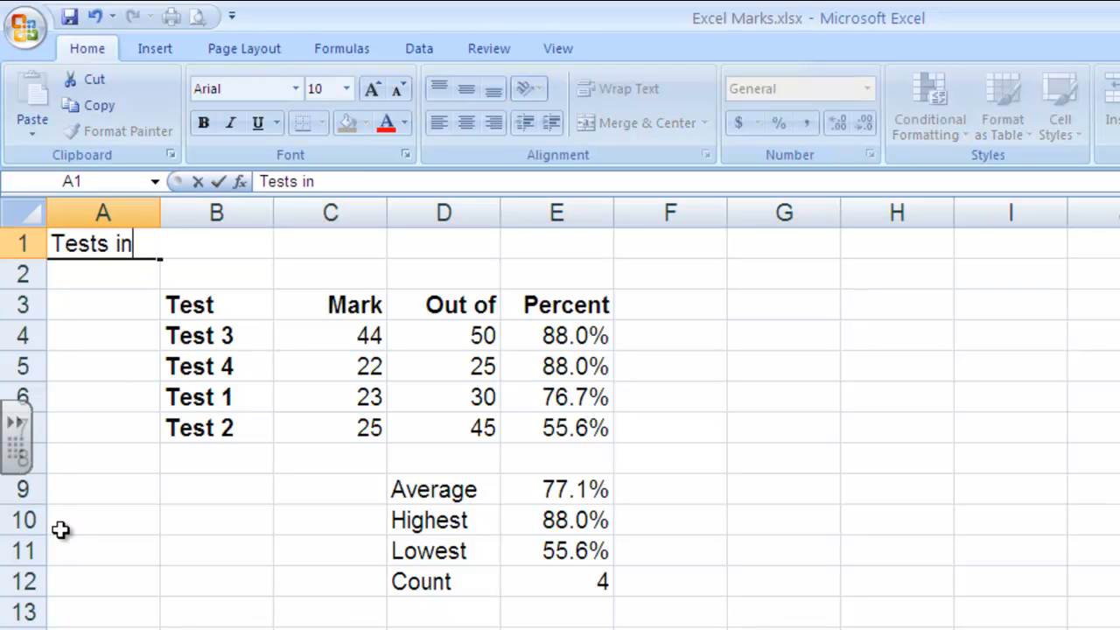
type("Fitzee's ")
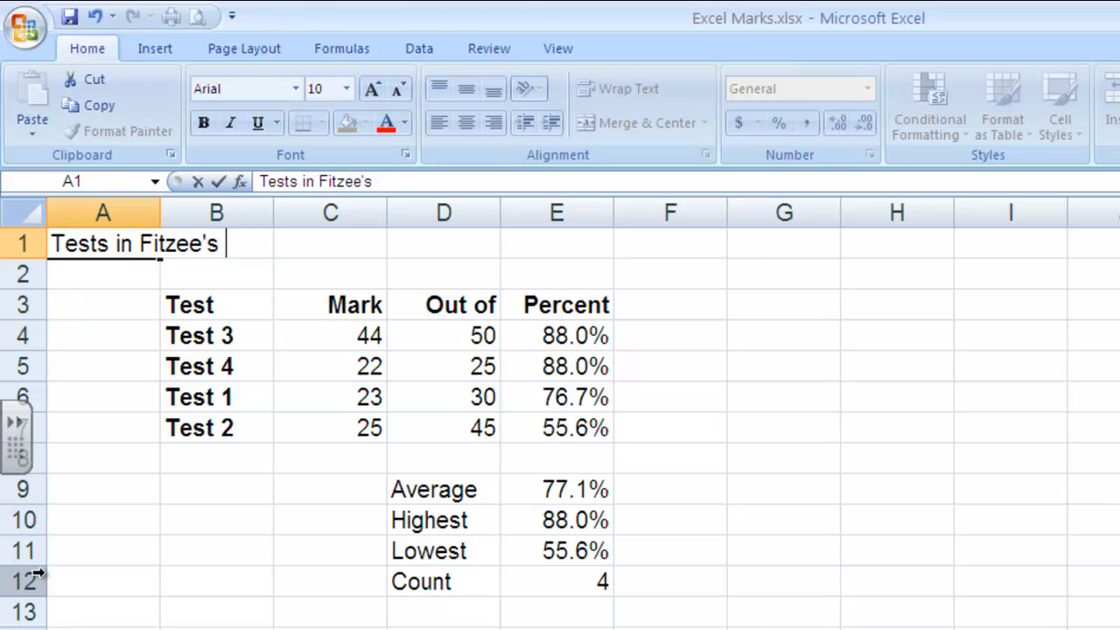
type("Class")
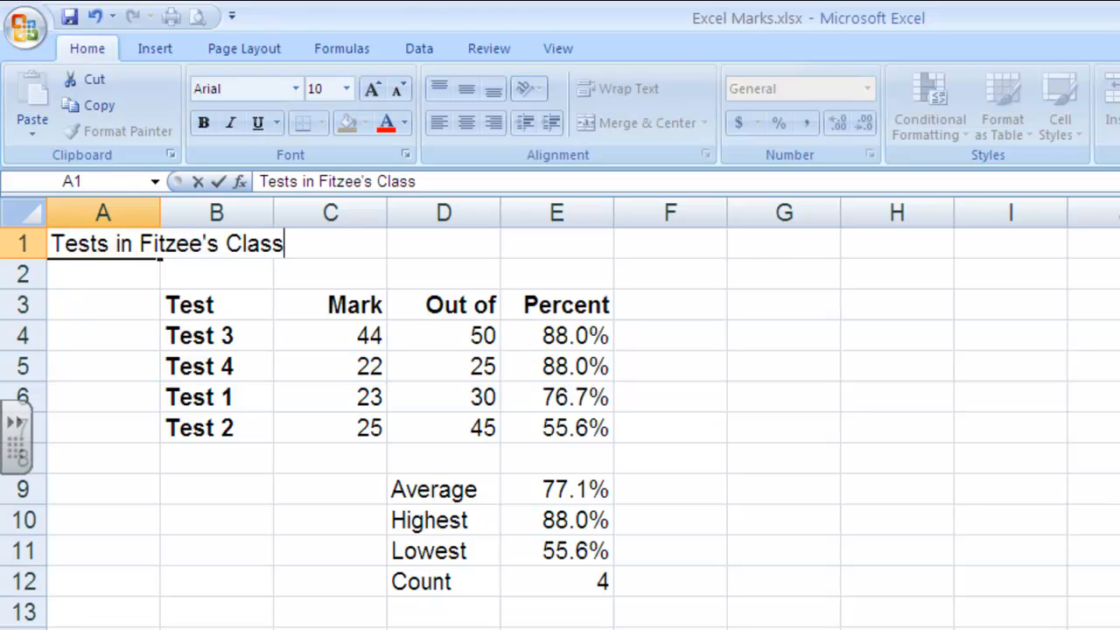
left_click(214, 619)
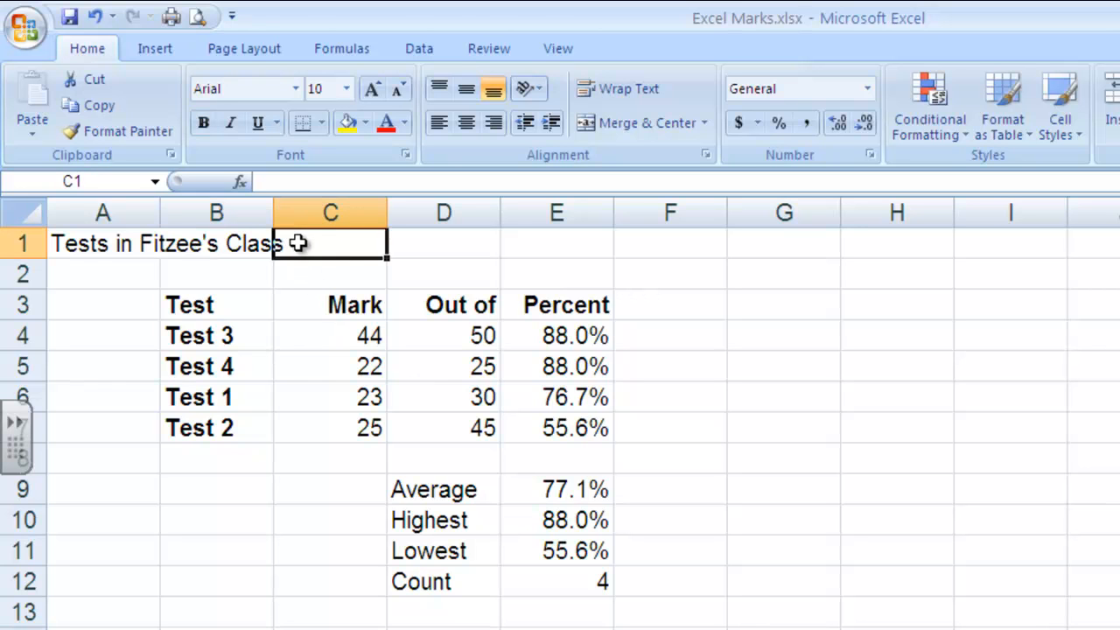
left_click(336, 621)
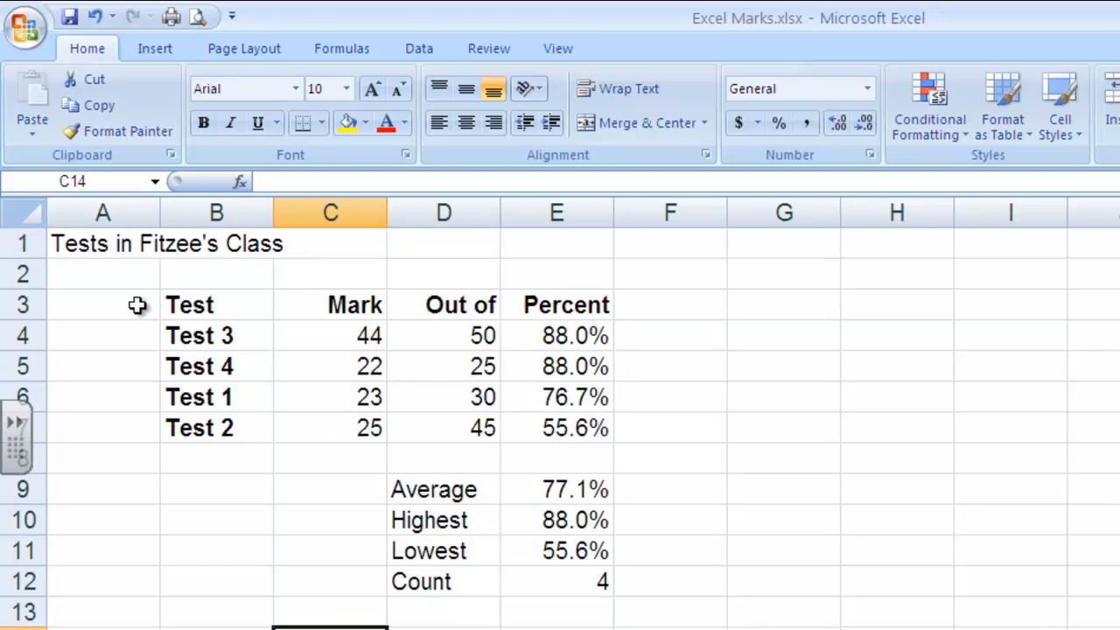
Merge and center the worksheet title across cells A1 to E1.
left_click_drag(105, 245, 281, 251)
left_click(286, 496)
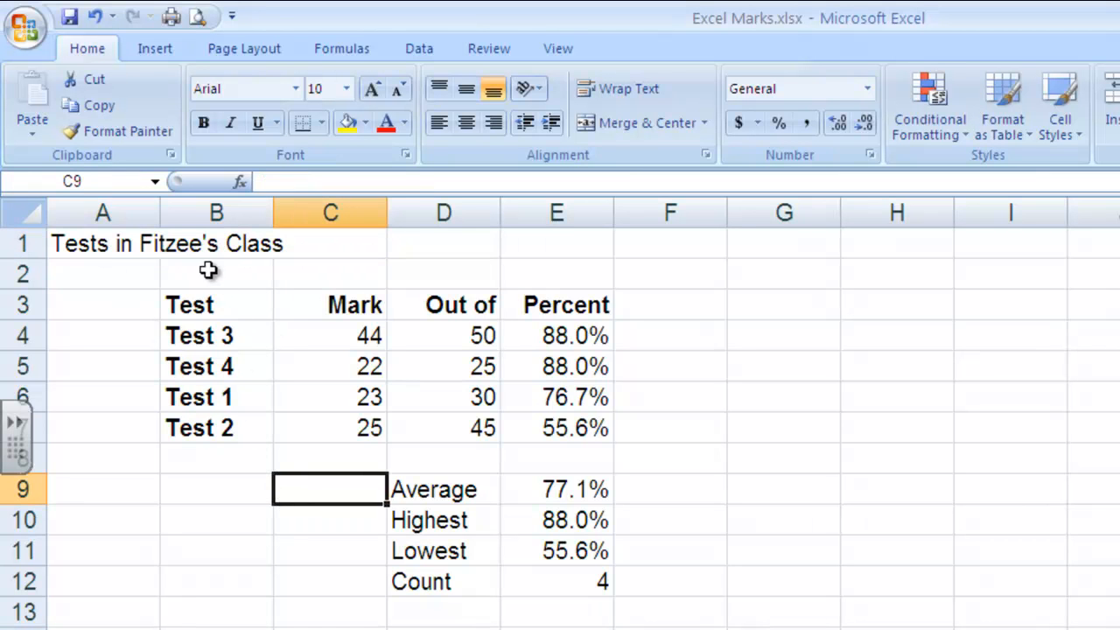
left_click_drag(119, 242, 584, 248)
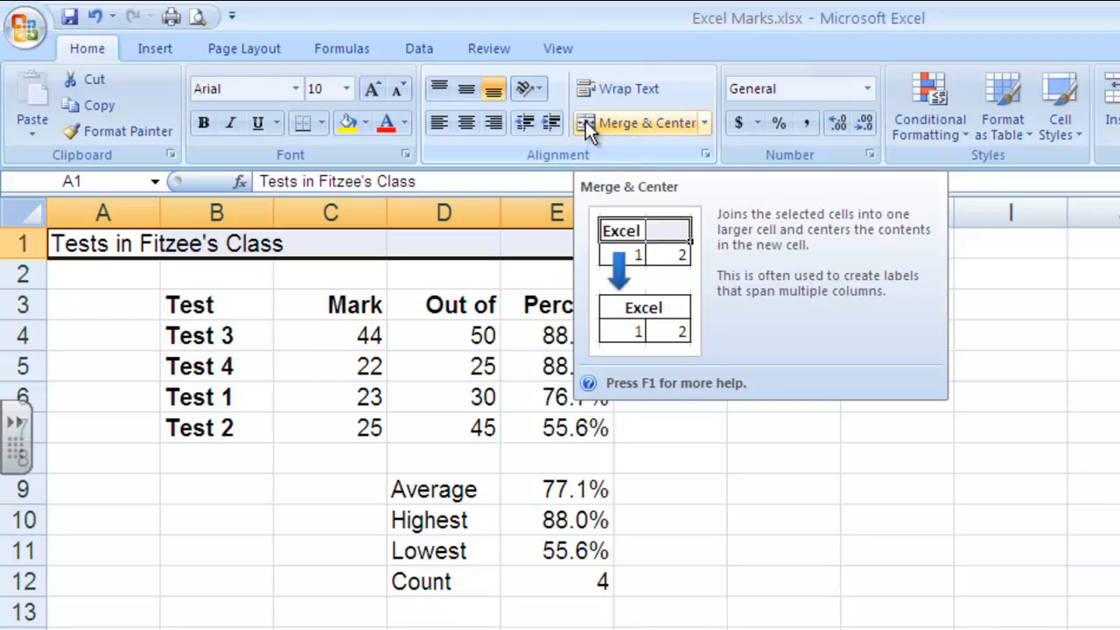
left_click(588, 129)
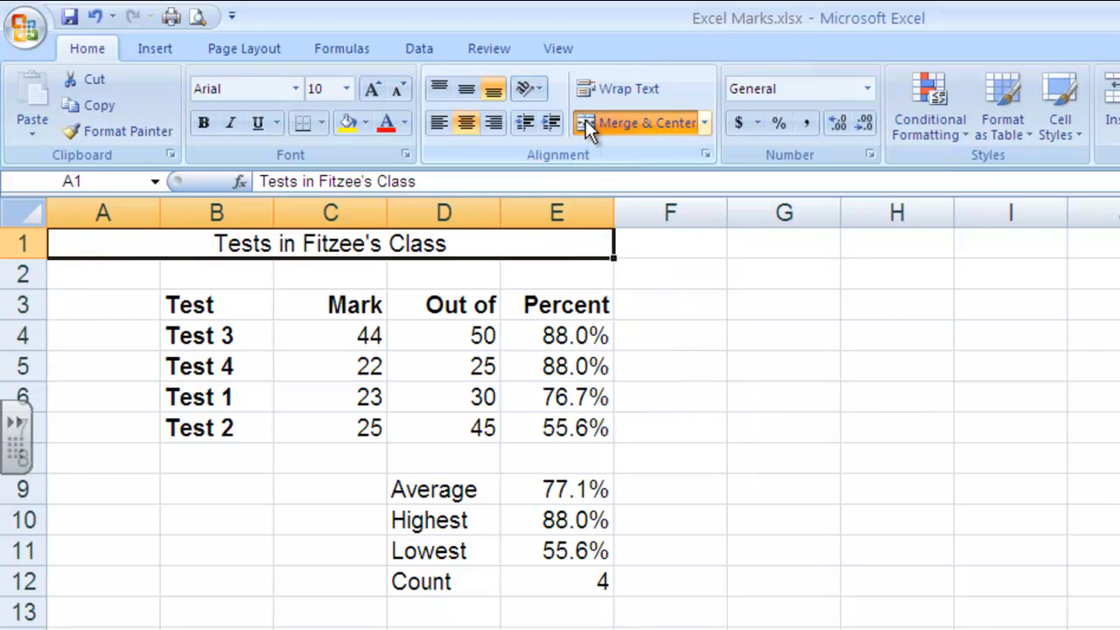
left_click(714, 436)
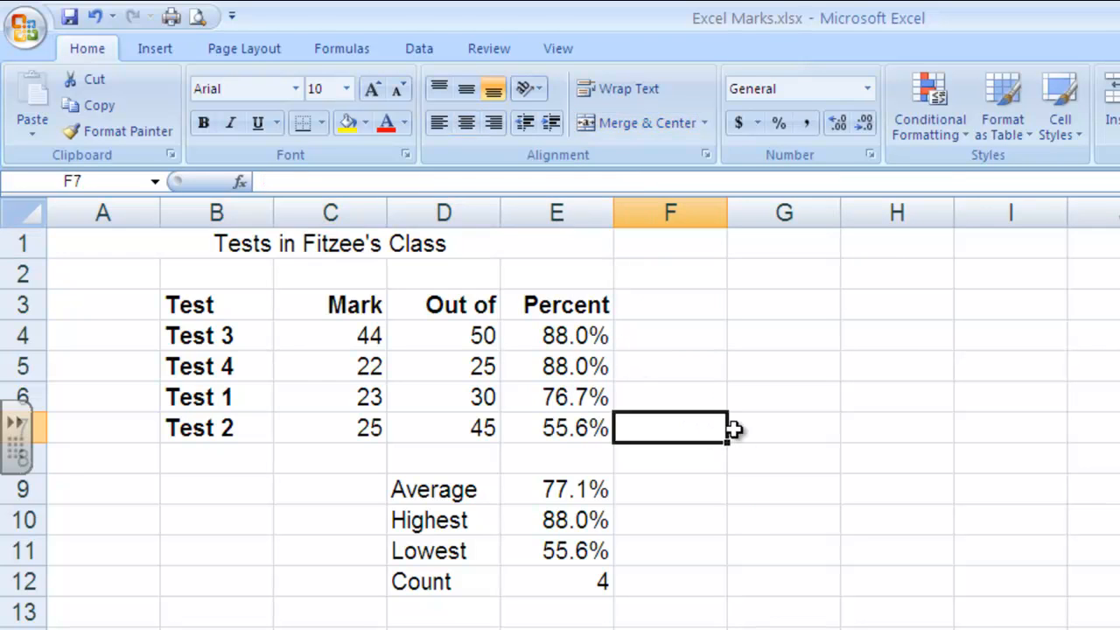
left_click(479, 245)
left_click(468, 276)
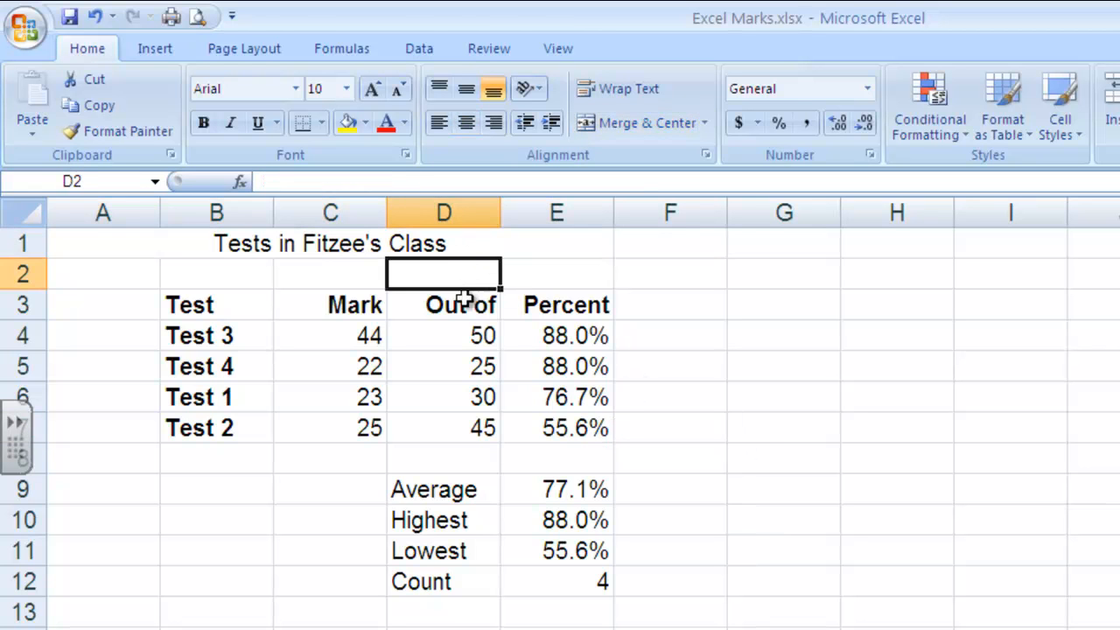
left_click(472, 305)
left_click(674, 359)
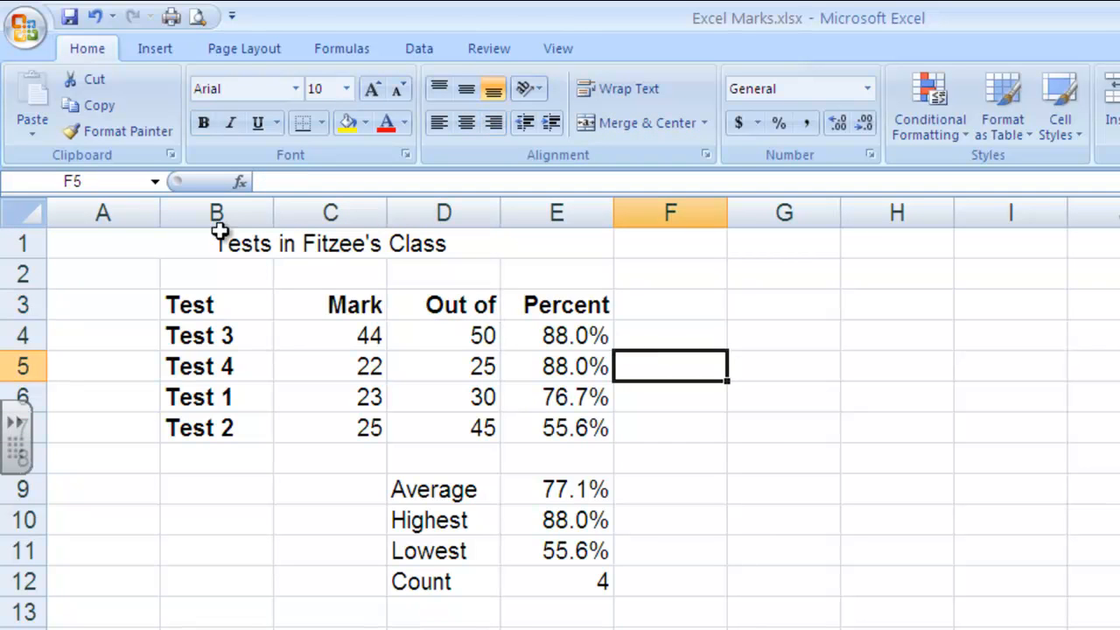
Narrow the empty column A, and fit the width of the Percent column E to its contents.
left_click_drag(159, 212, 89, 204)
left_click_drag(548, 213, 487, 202)
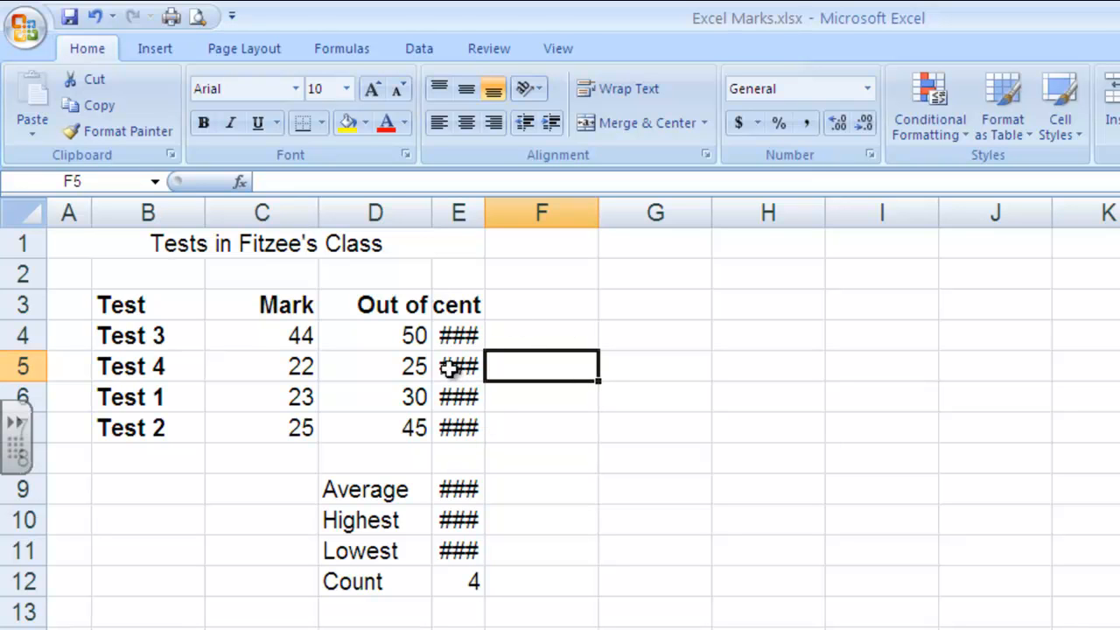
left_click_drag(485, 213, 467, 240)
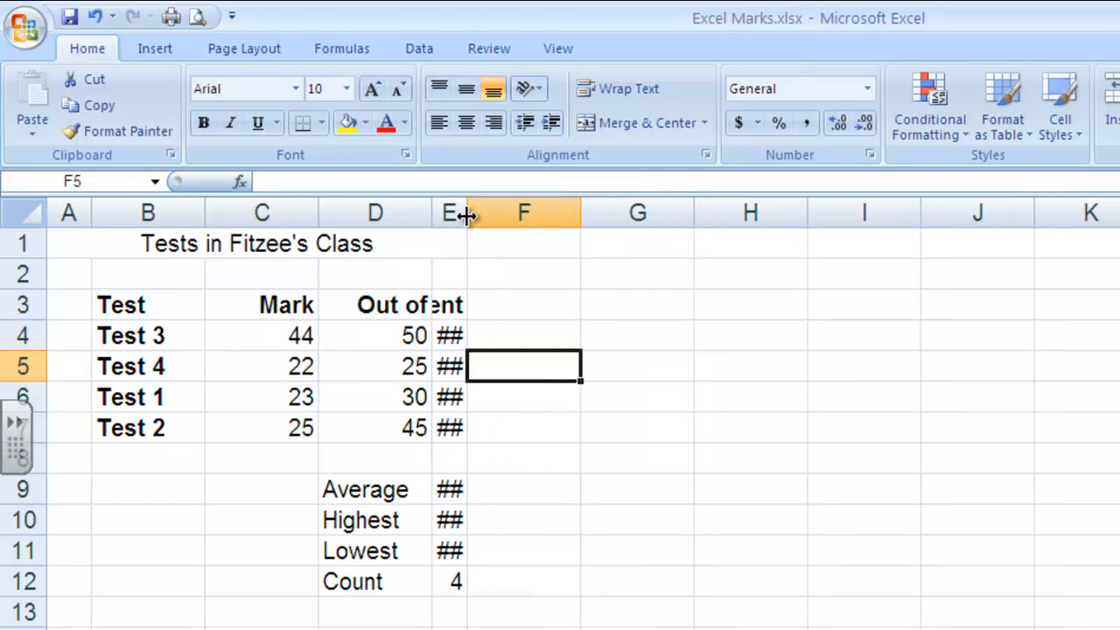
double_click(467, 215)
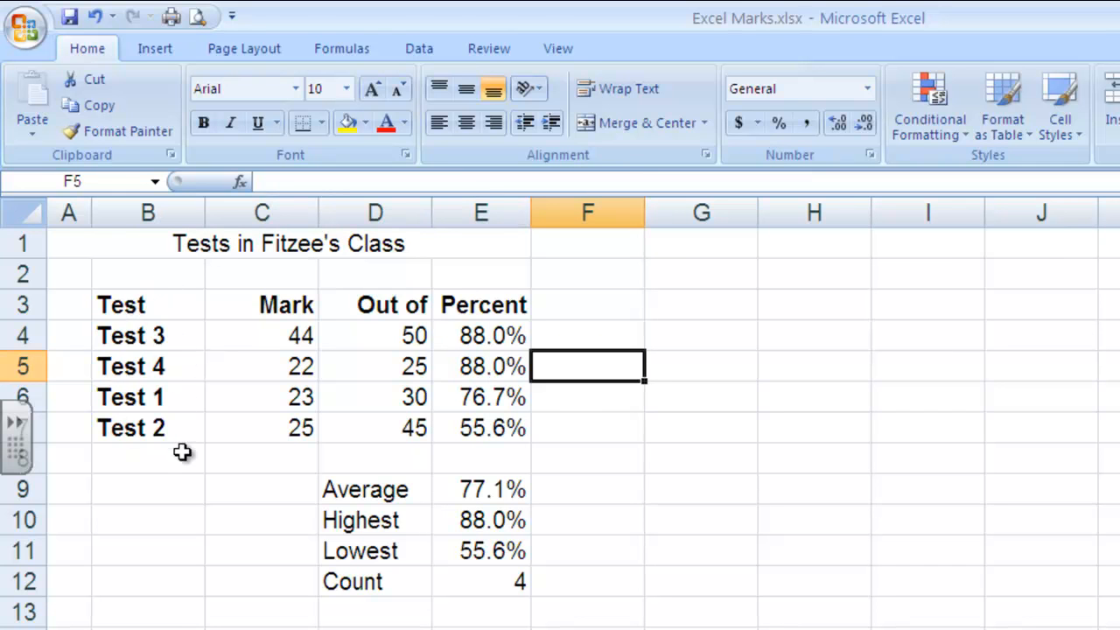
Fit the widths of columns B, C and D to their contents.
double_click(204, 212)
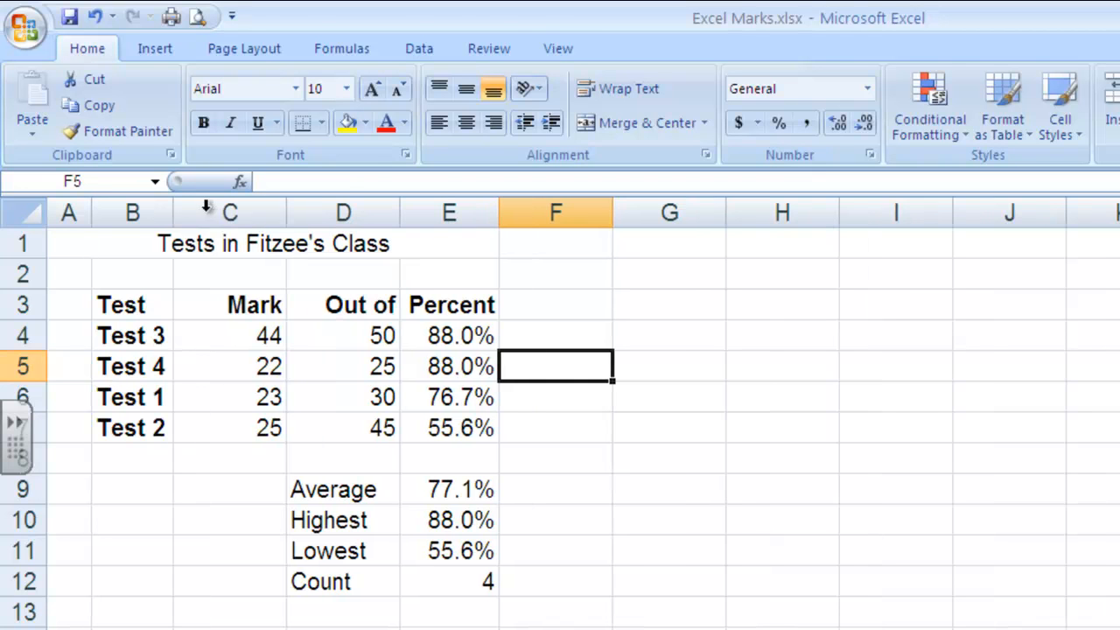
double_click(284, 213)
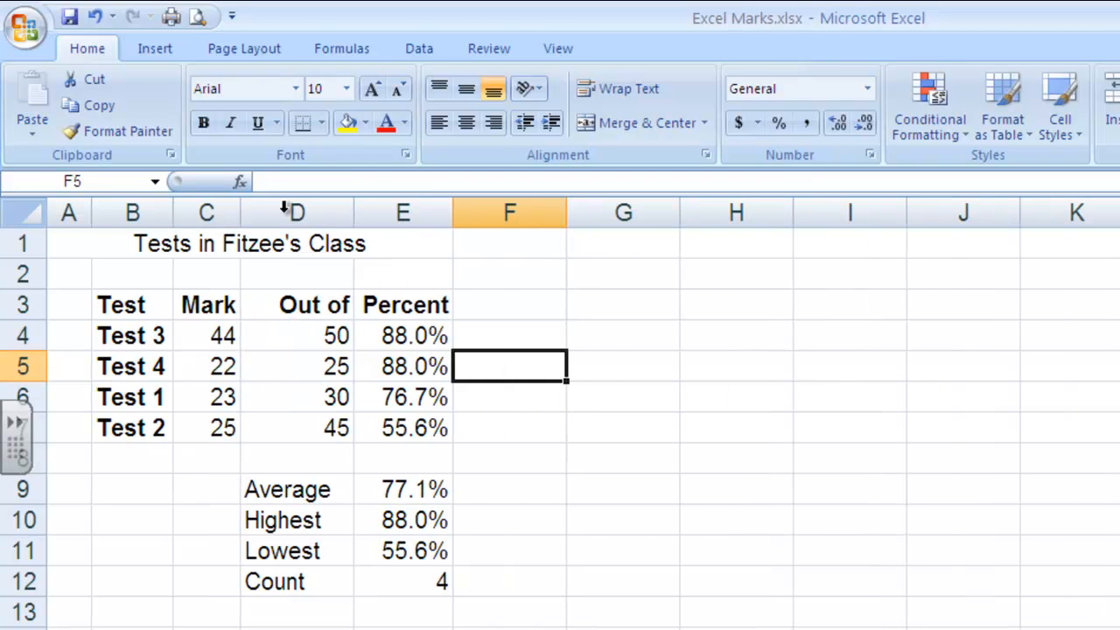
double_click(352, 212)
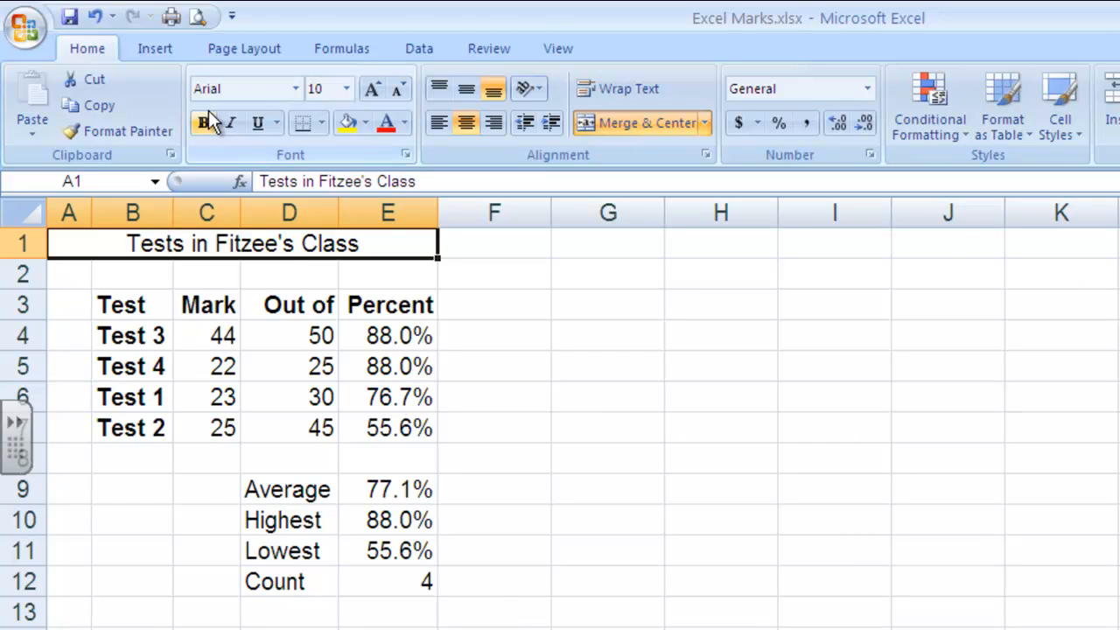
Make the merged worksheet title in row 1 bold and italic.
left_click(205, 123)
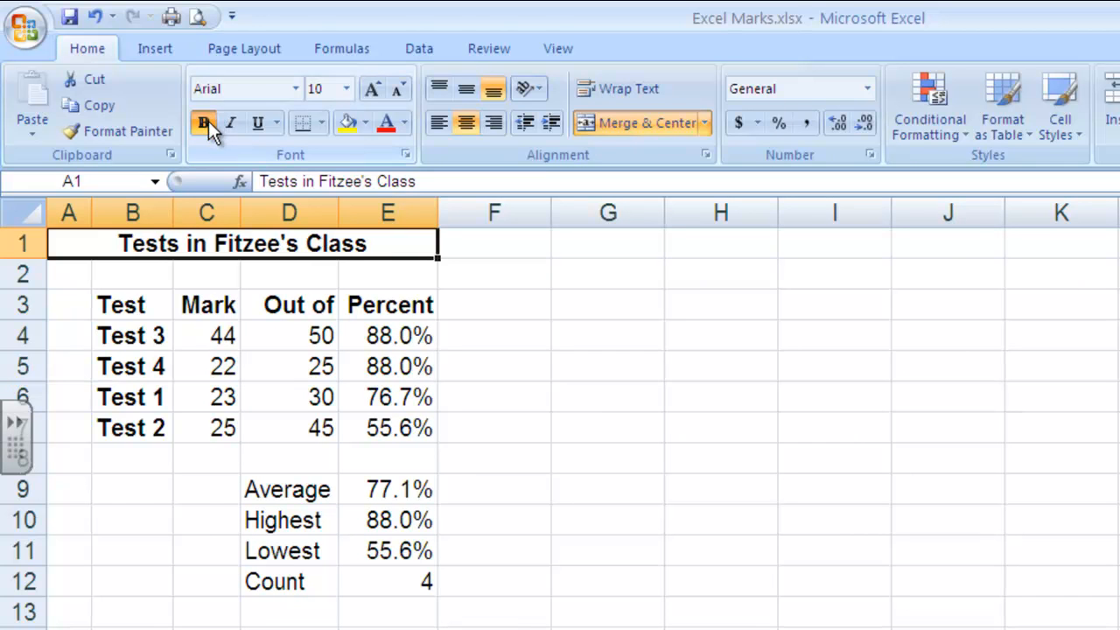
left_click(229, 123)
left_click(565, 342)
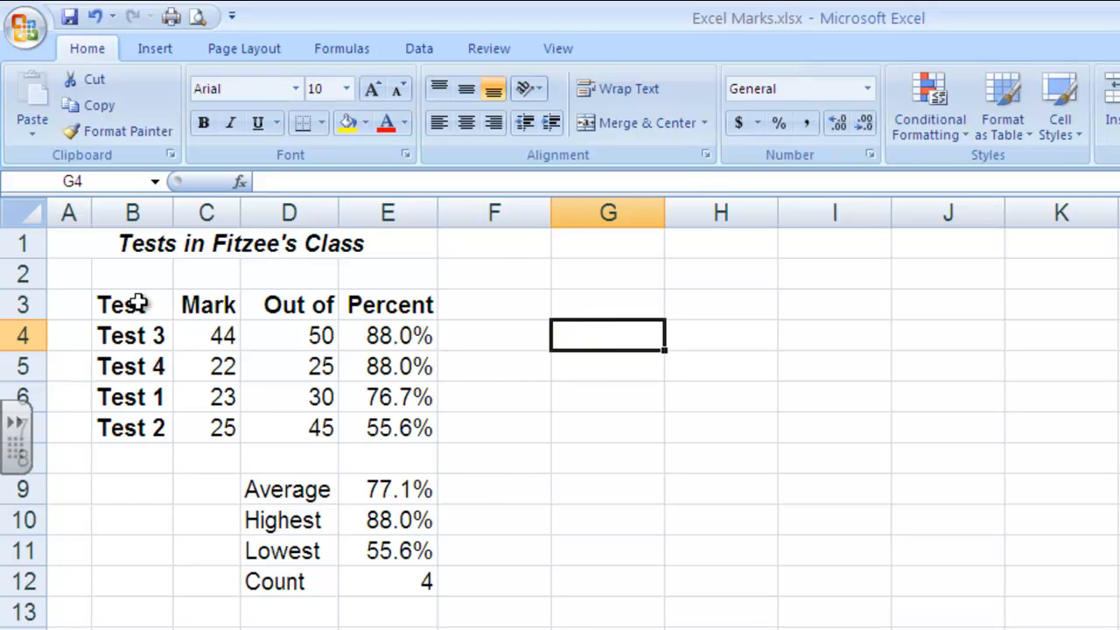
Set a thick outline border around the table in cells B3 to E12.
left_click_drag(133, 304, 445, 577)
left_click(390, 490)
left_click_drag(133, 304, 359, 574)
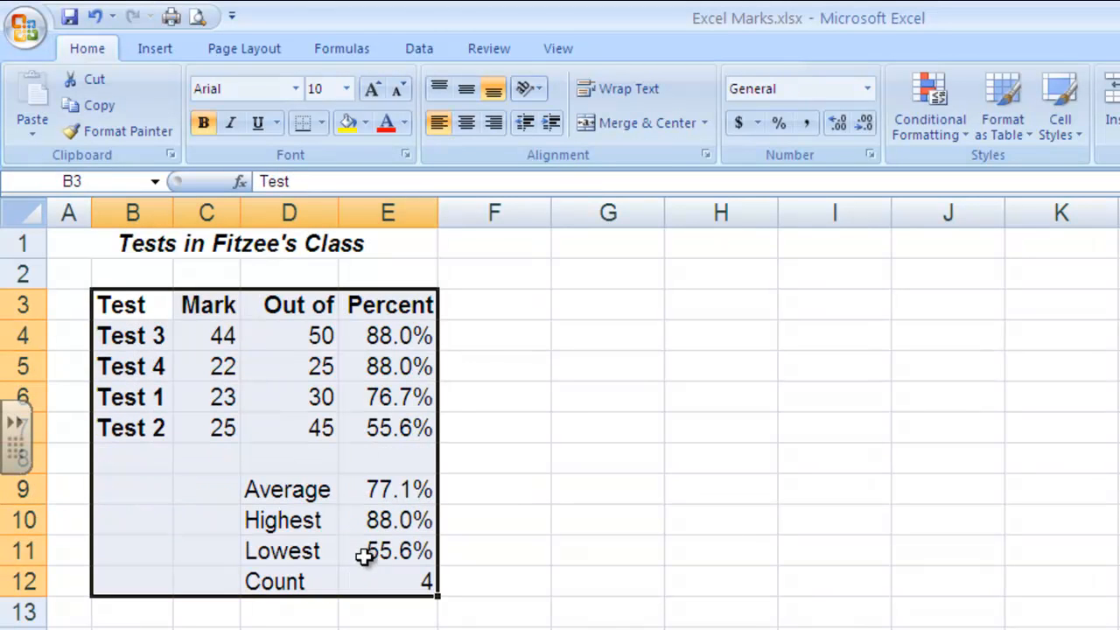
right_click(347, 426)
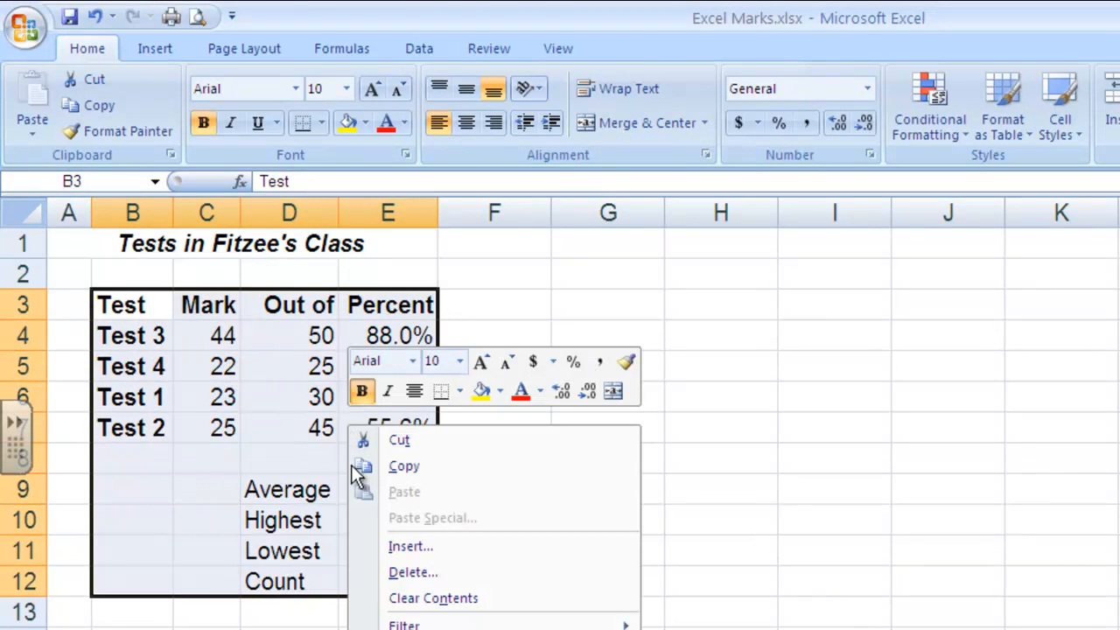
left_click(427, 629)
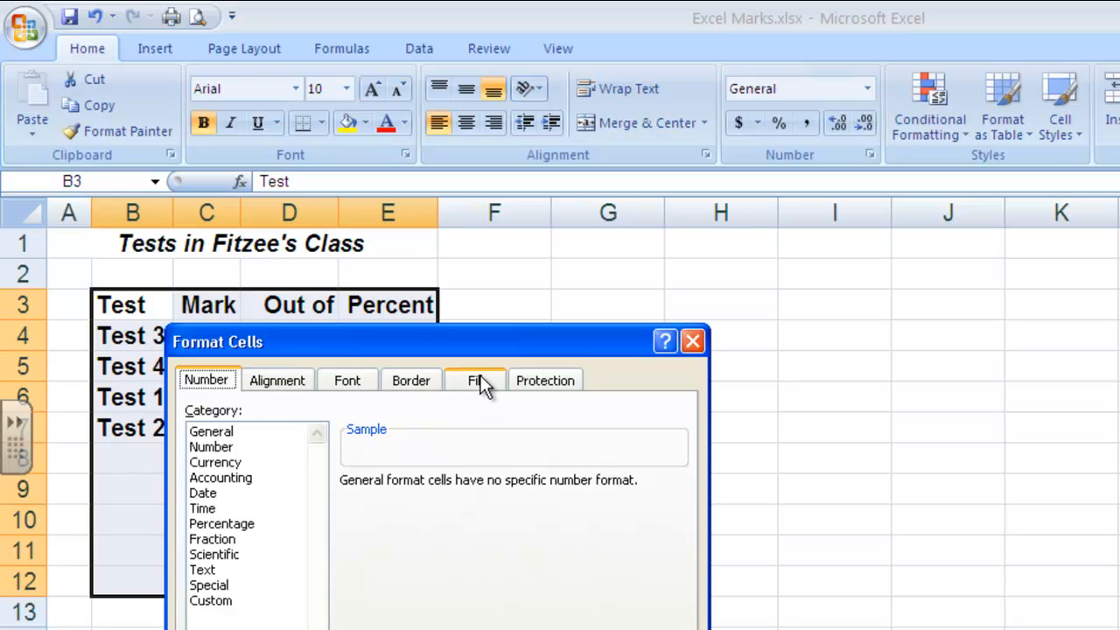
left_click(424, 377)
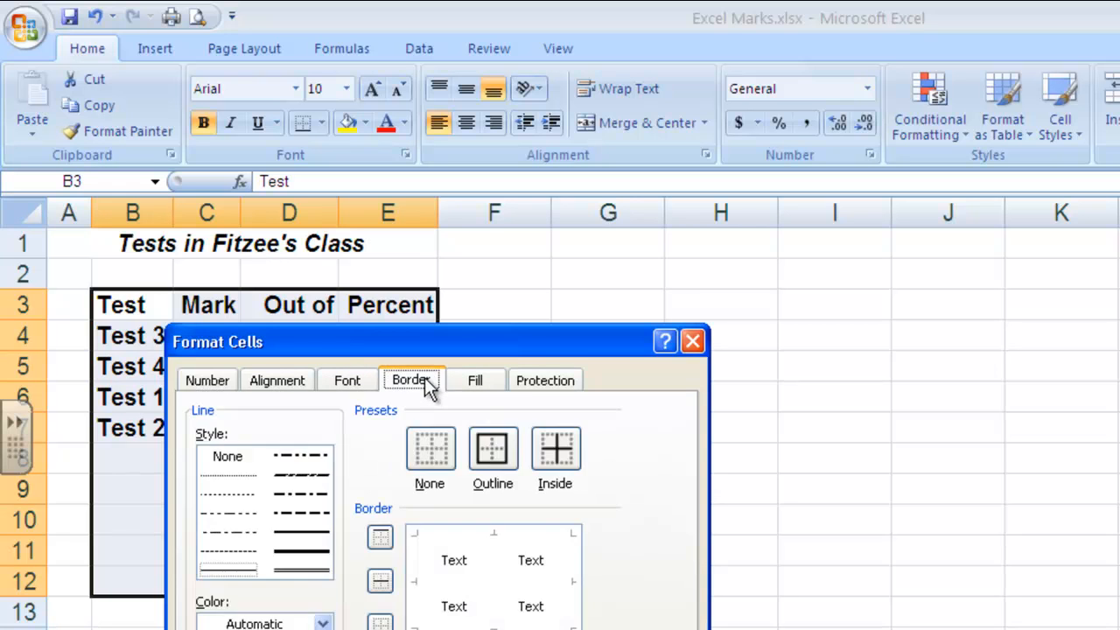
left_click(498, 453)
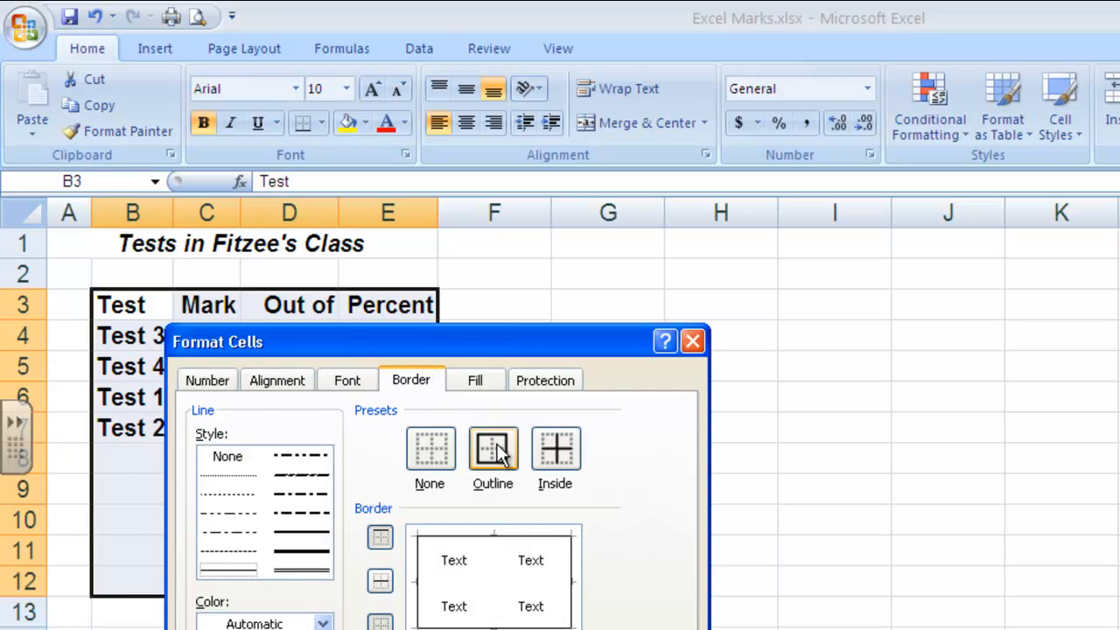
left_click(305, 552)
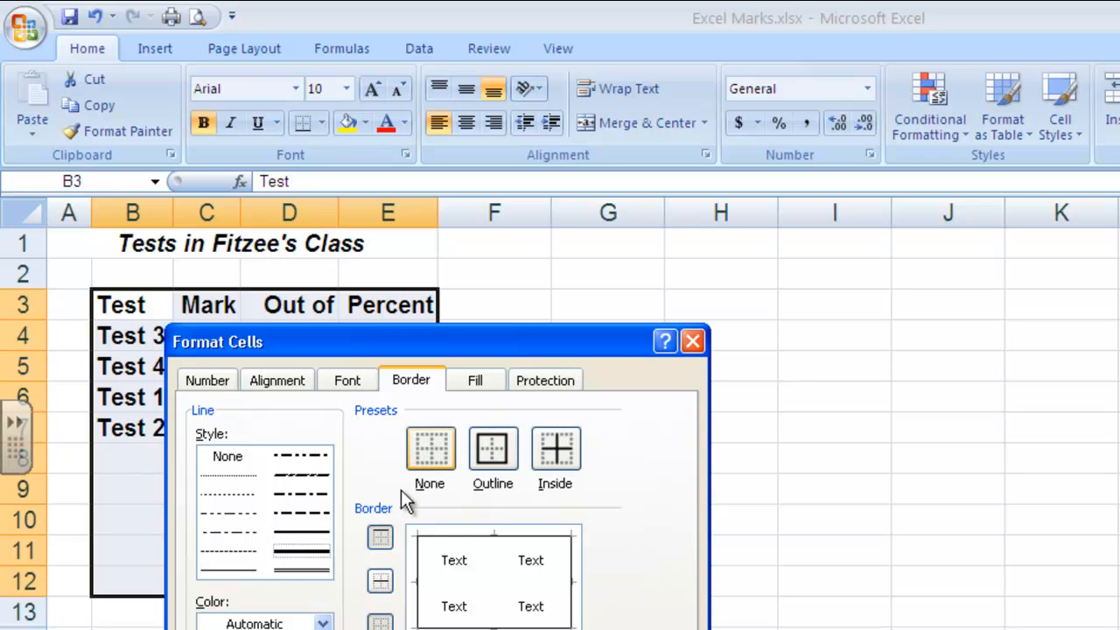
left_click(487, 457)
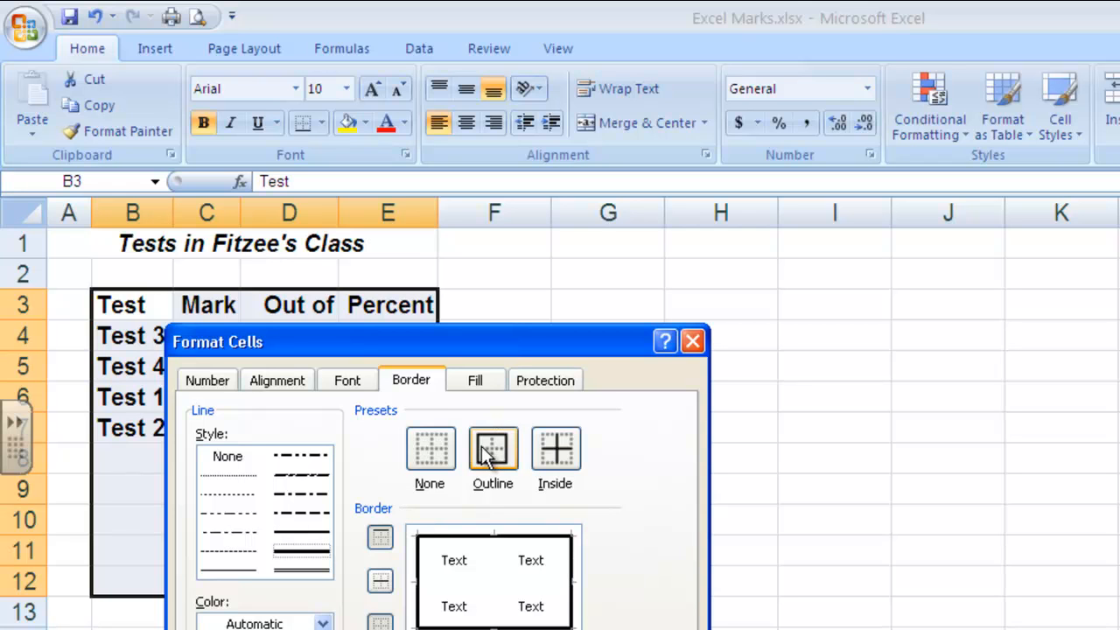
Add medium-weight inside borders between the cells of the selected table and apply the border settings.
left_click(298, 534)
left_click(551, 451)
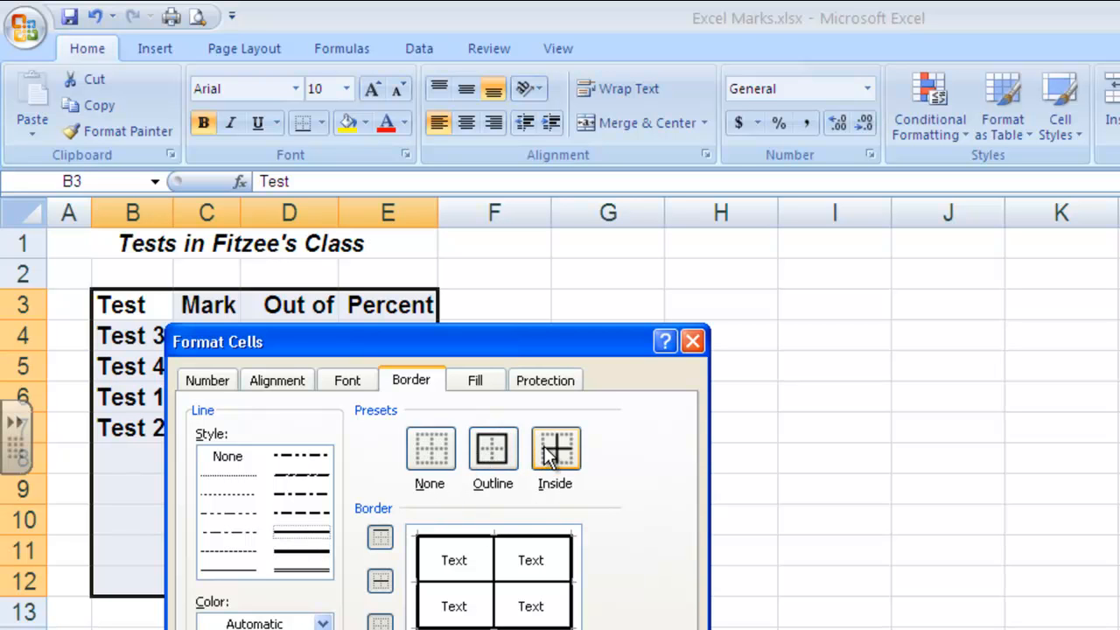
key("Return")
left_click(722, 617)
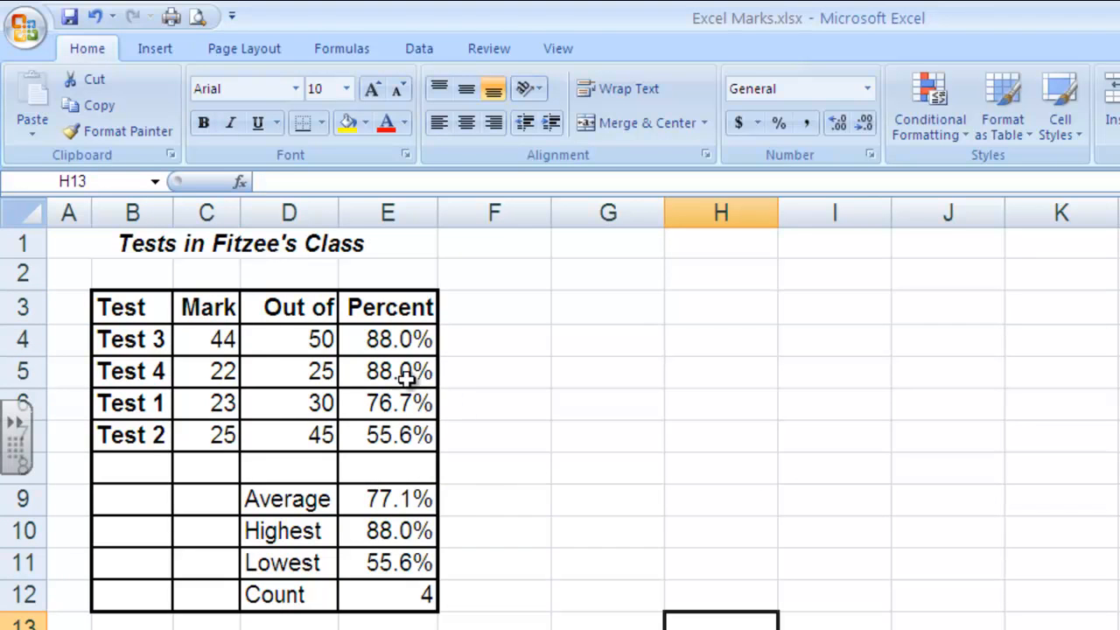
Put a thick outline border around the heading row, cells B3 to E3.
left_click_drag(127, 307, 375, 311)
right_click(378, 311)
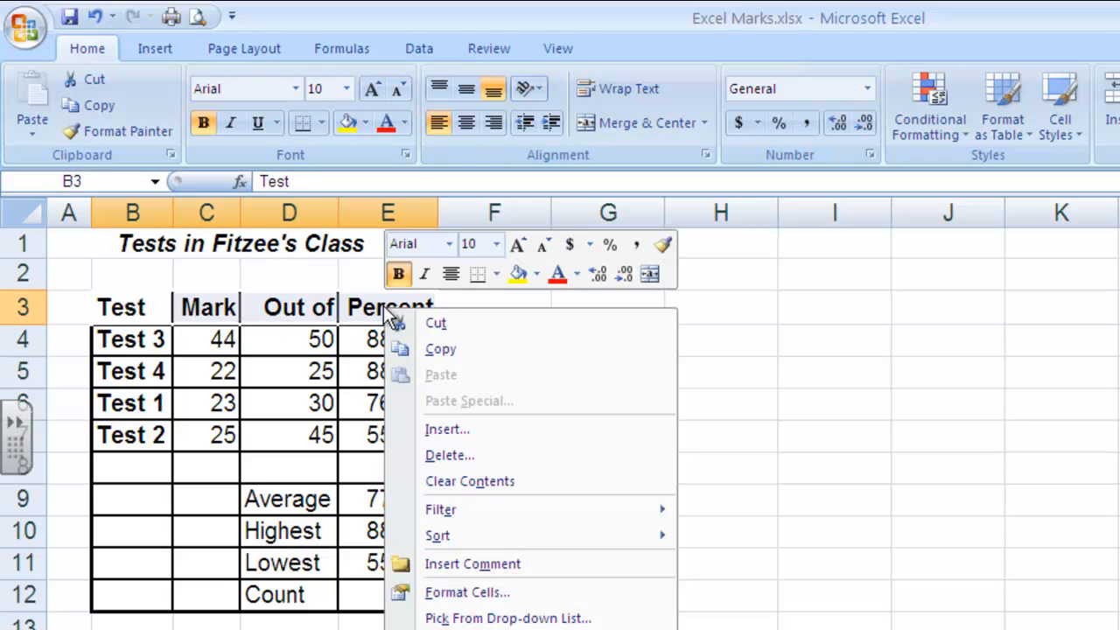
left_click(560, 594)
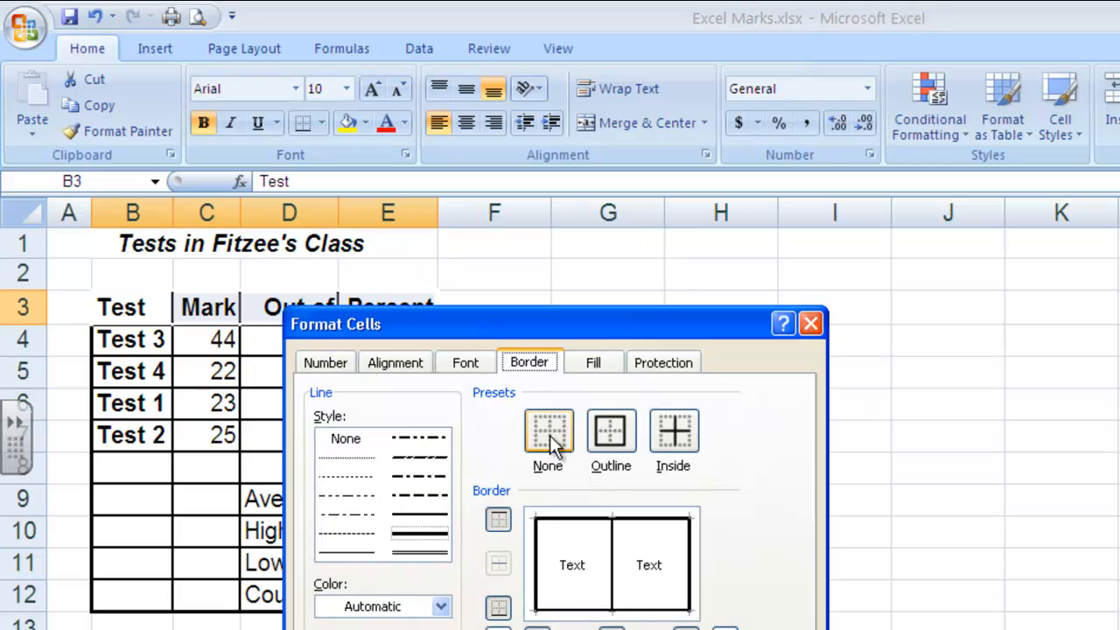
left_click(600, 434)
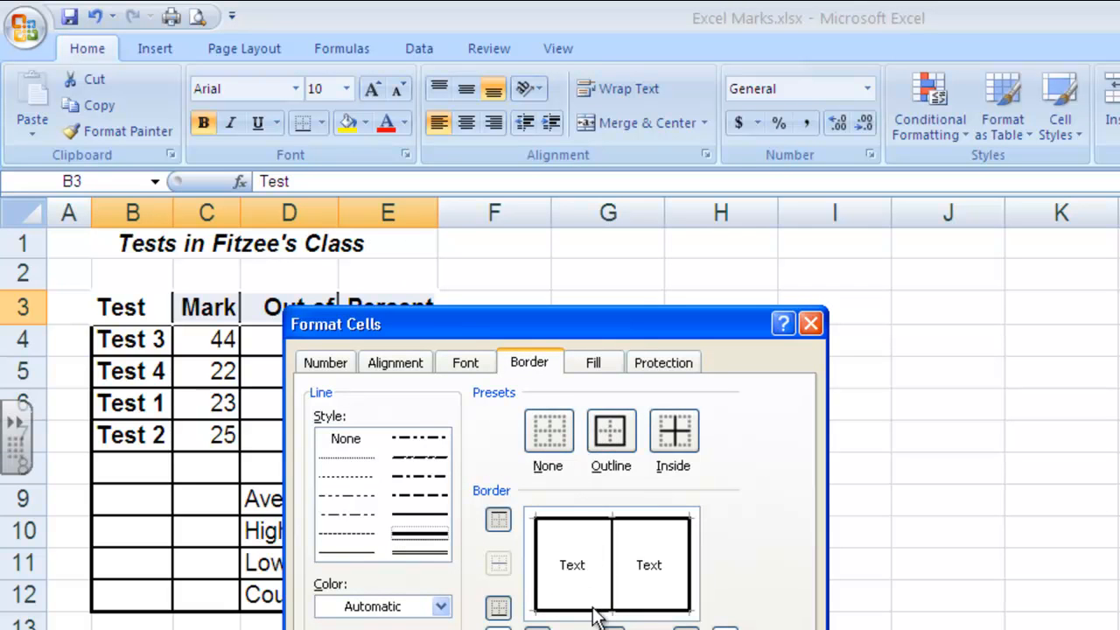
key("Return")
left_click(721, 628)
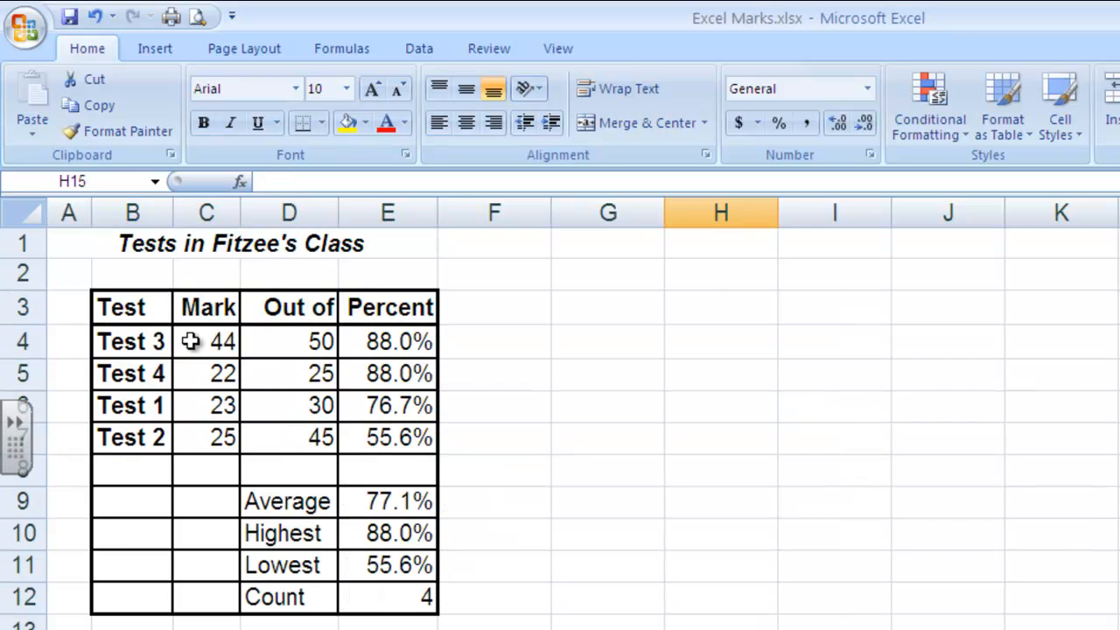
Fill the heading row, cells B3 to E3, with a light olive green background color.
left_click_drag(143, 307, 355, 307)
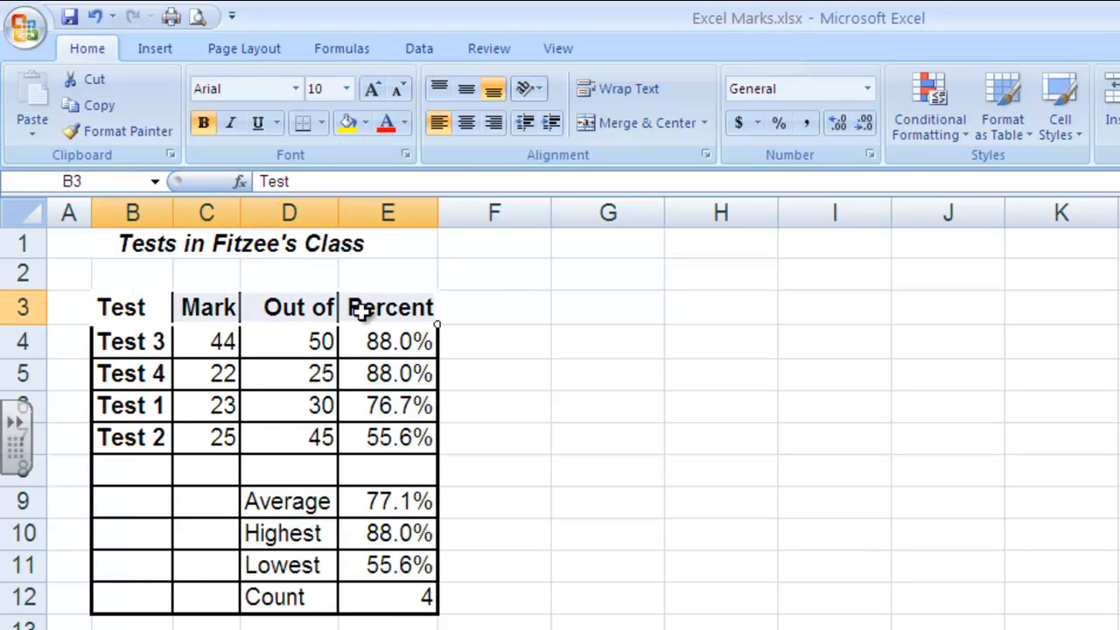
right_click(360, 311)
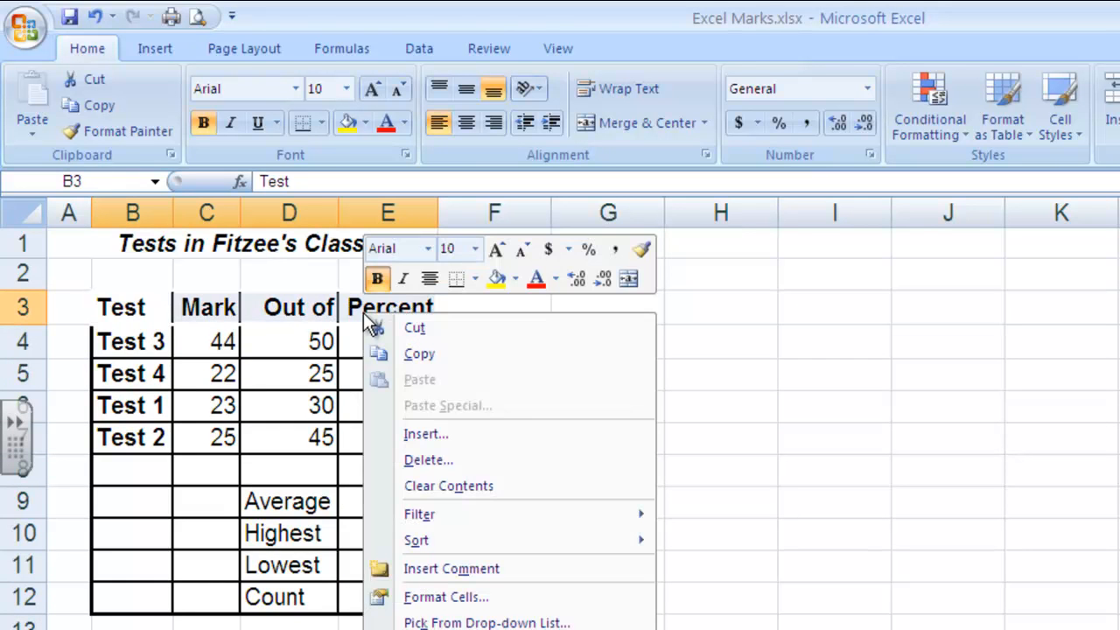
left_click(518, 604)
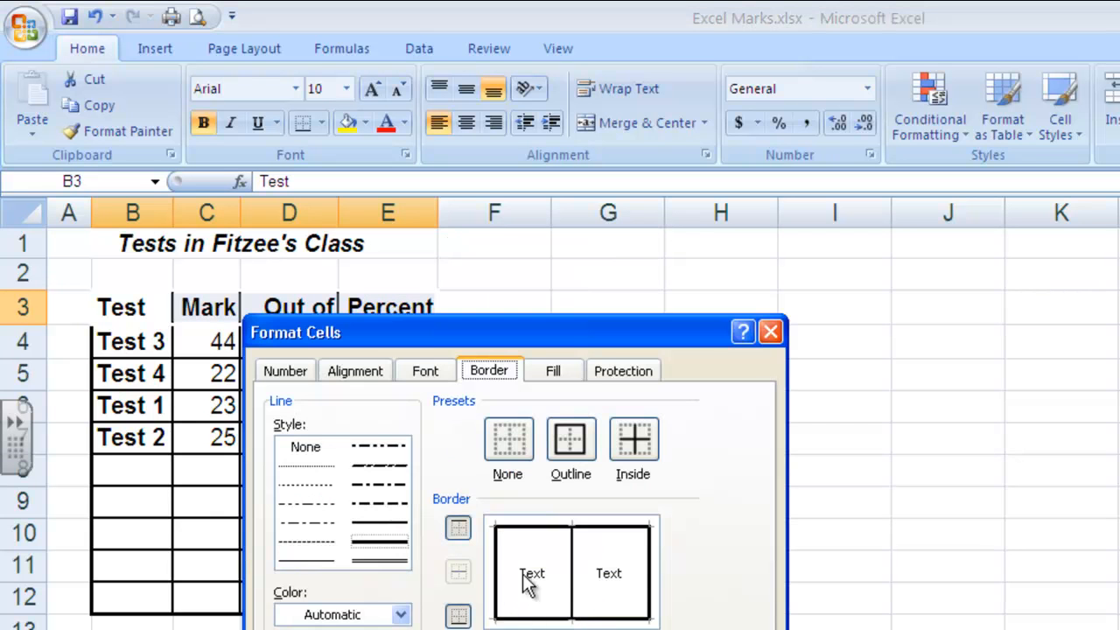
left_click(554, 372)
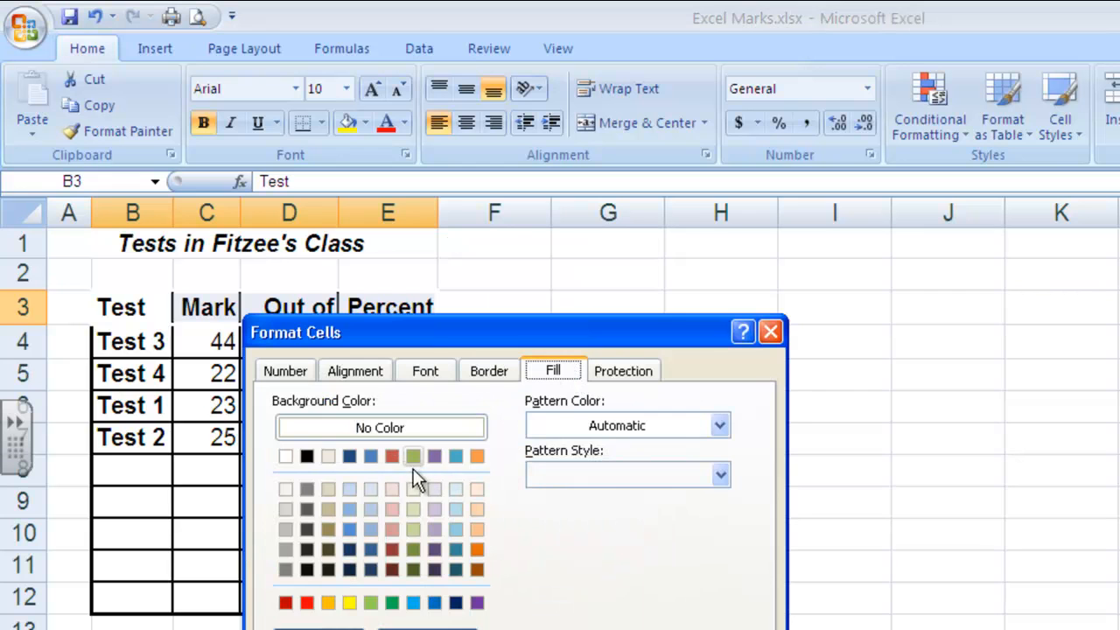
left_click(416, 526)
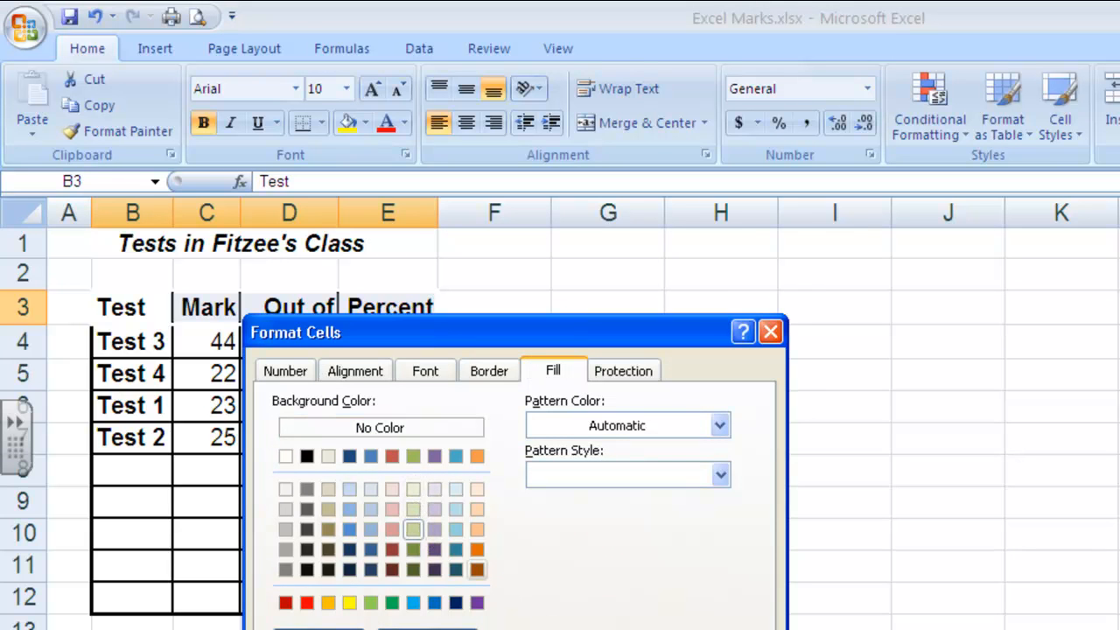
key("Return")
left_click(613, 617)
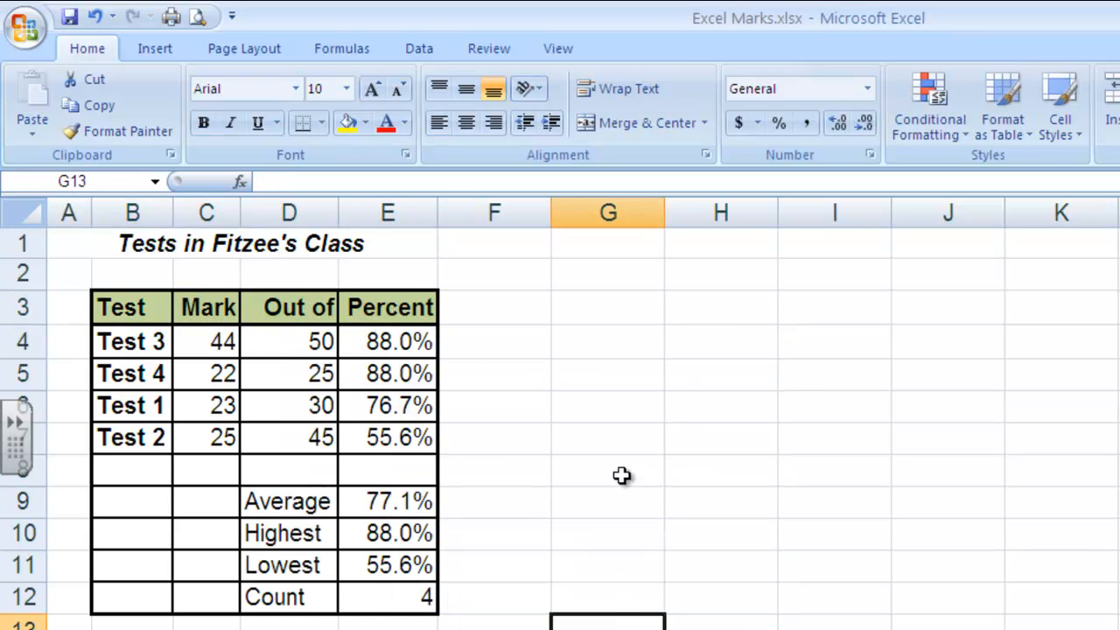
Widen columns B, C, D and E slightly to give the table contents more room.
left_click_drag(339, 219, 350, 219)
left_click_drag(240, 212, 254, 214)
left_click_drag(464, 220, 479, 224)
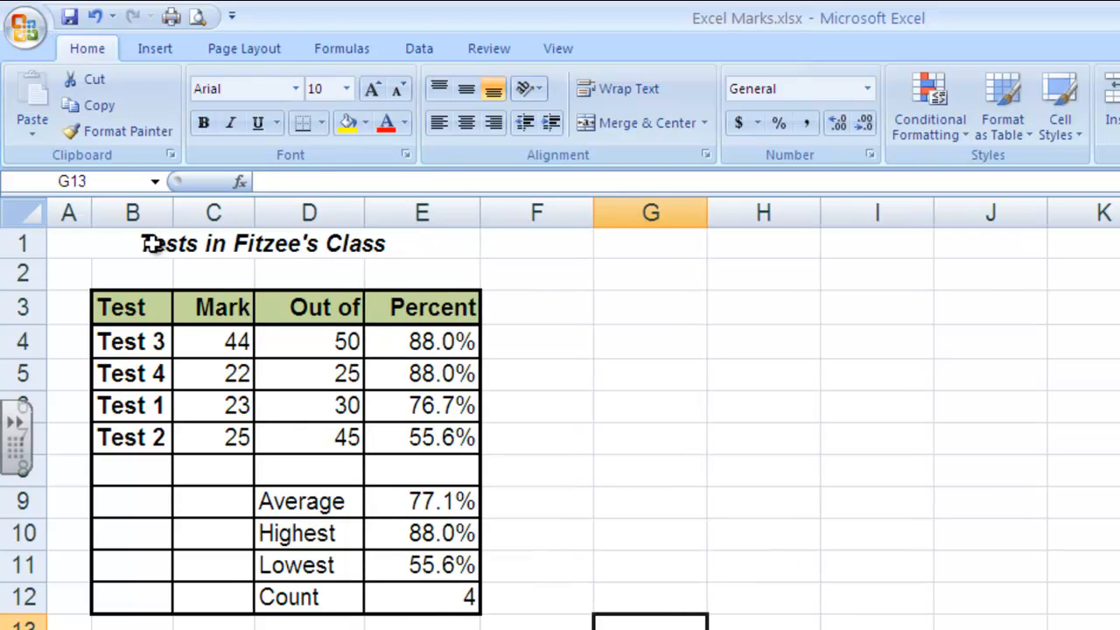
left_click_drag(172, 213, 188, 215)
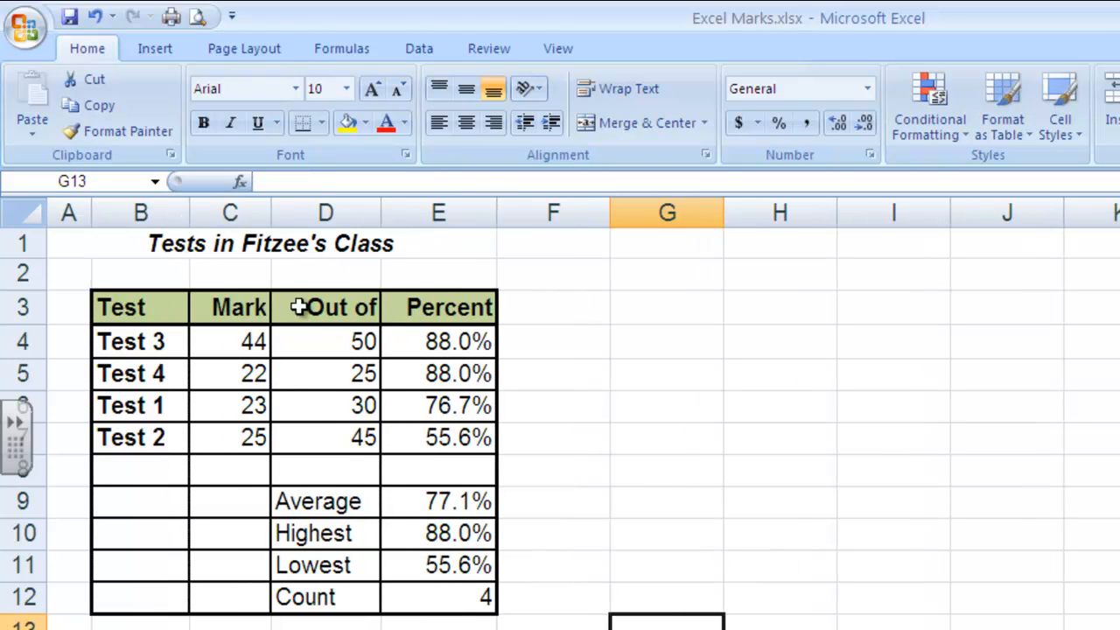
Make the summary labels Average to Count in cells D9 to D12 bold and right-aligned.
left_click_drag(341, 504, 359, 598)
left_click(203, 122)
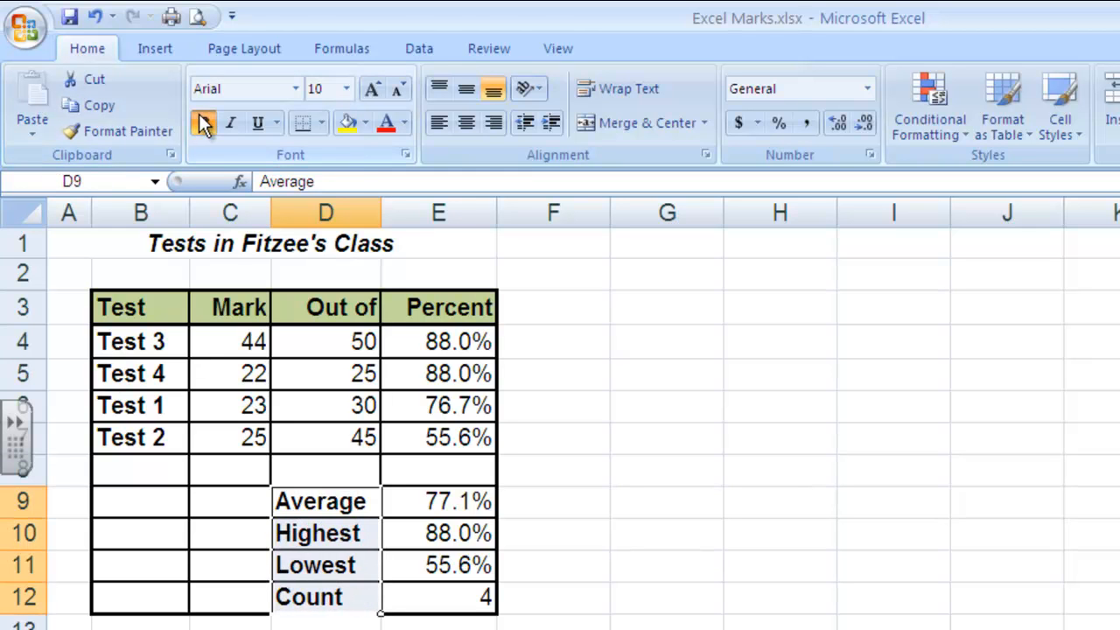
left_click(734, 437)
left_click_drag(363, 502, 349, 595)
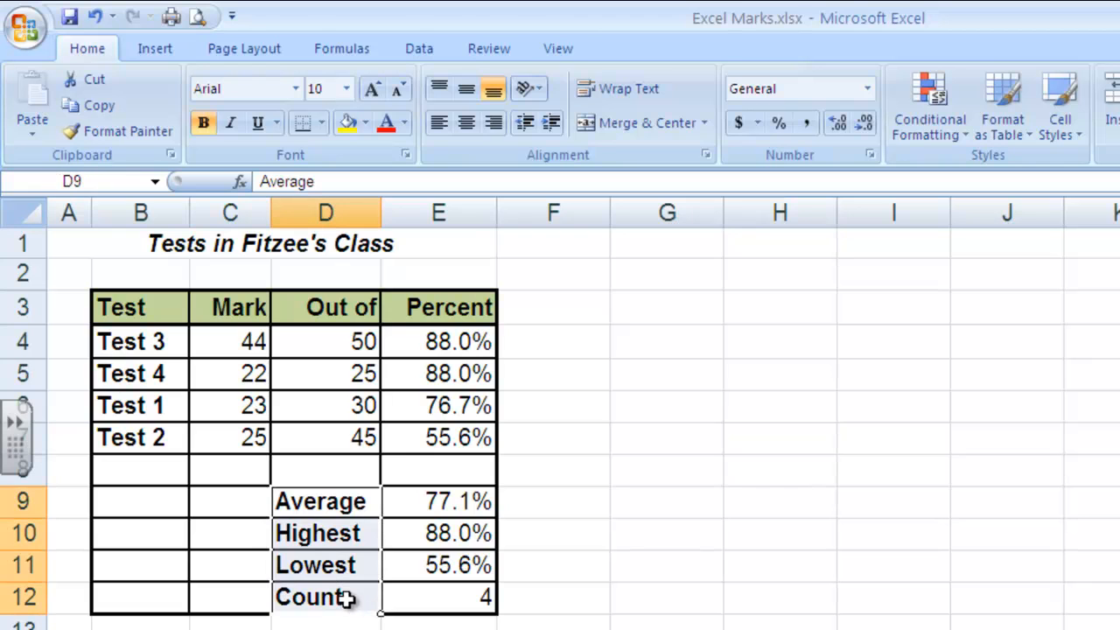
left_click(494, 122)
left_click(674, 476)
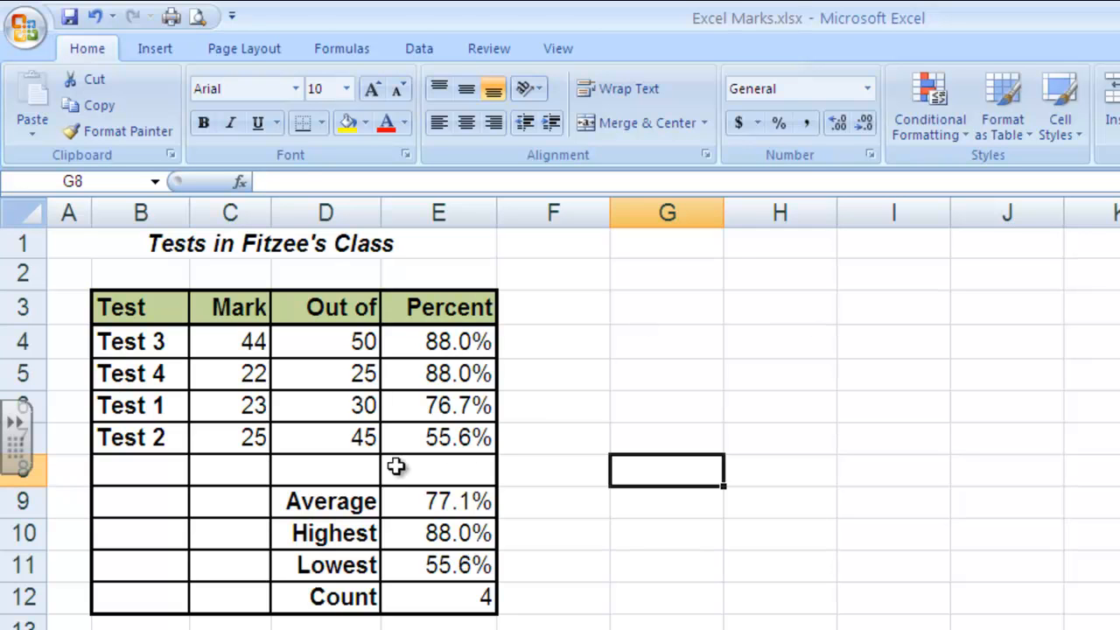
Open the Average label in cell D9 for editing, once in the formula bar and once directly in the cell.
left_click(348, 506)
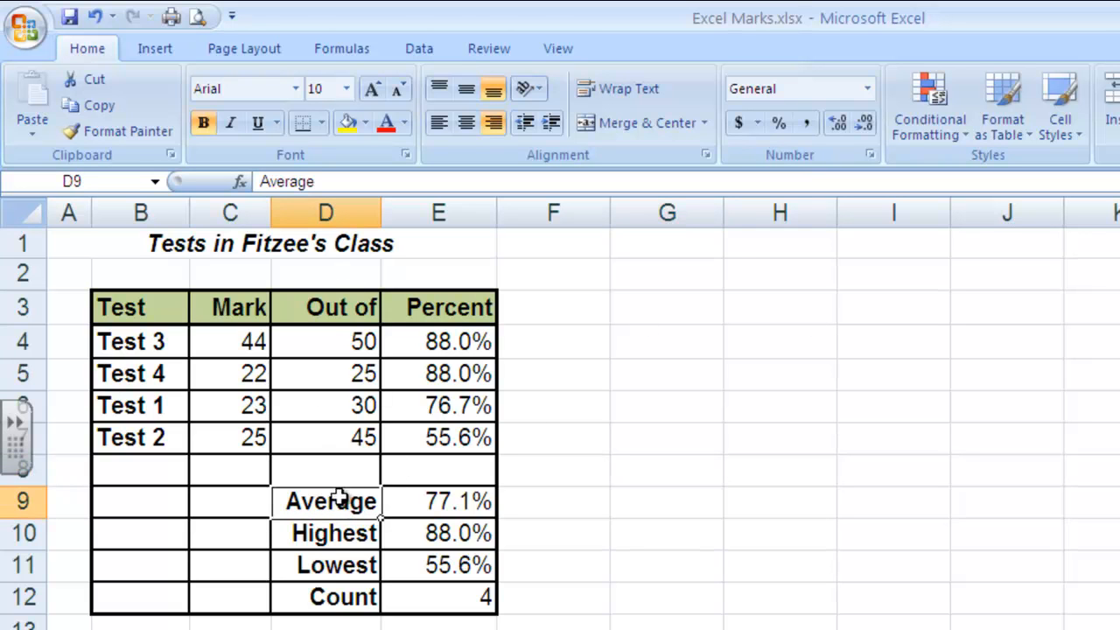
left_click(290, 182)
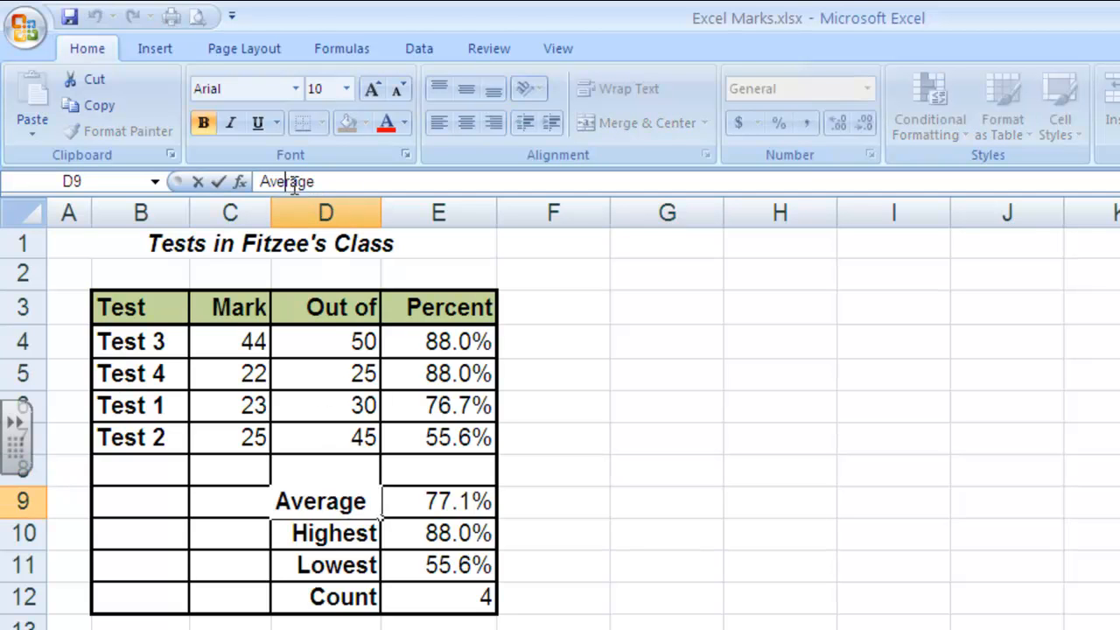
left_click(652, 565)
left_click(348, 508)
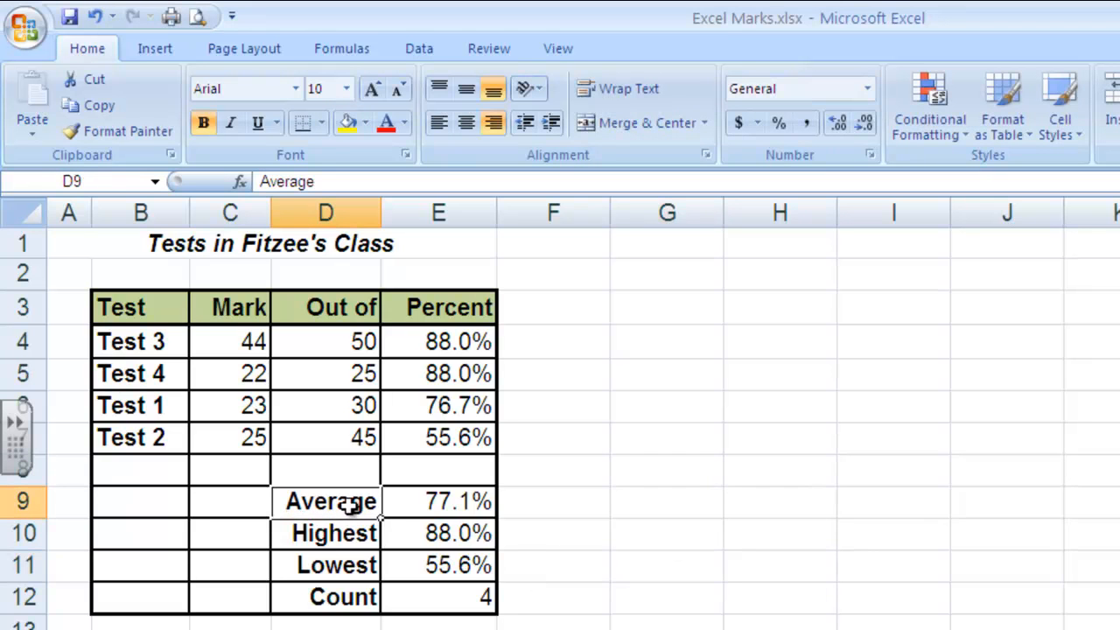
double_click(354, 505)
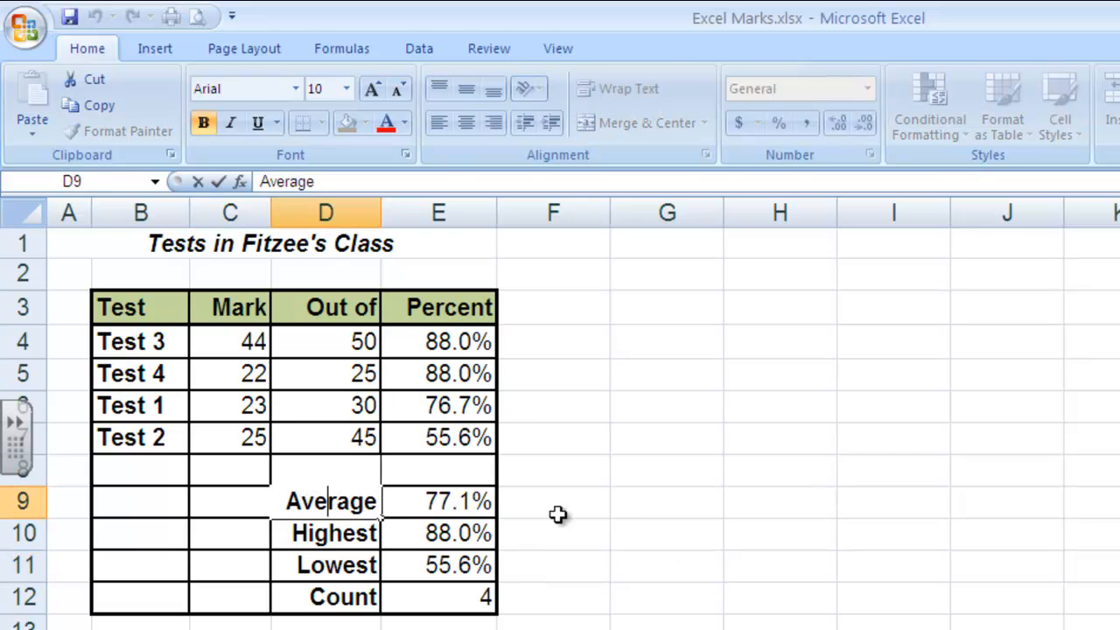
left_click(605, 514)
left_click(522, 629)
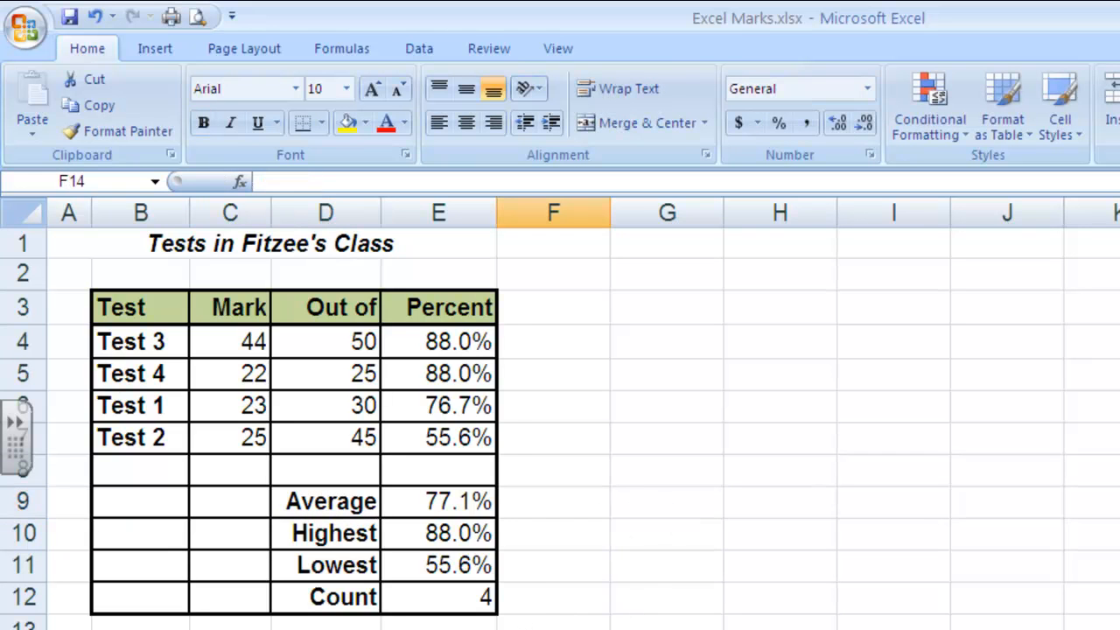
left_click(694, 309)
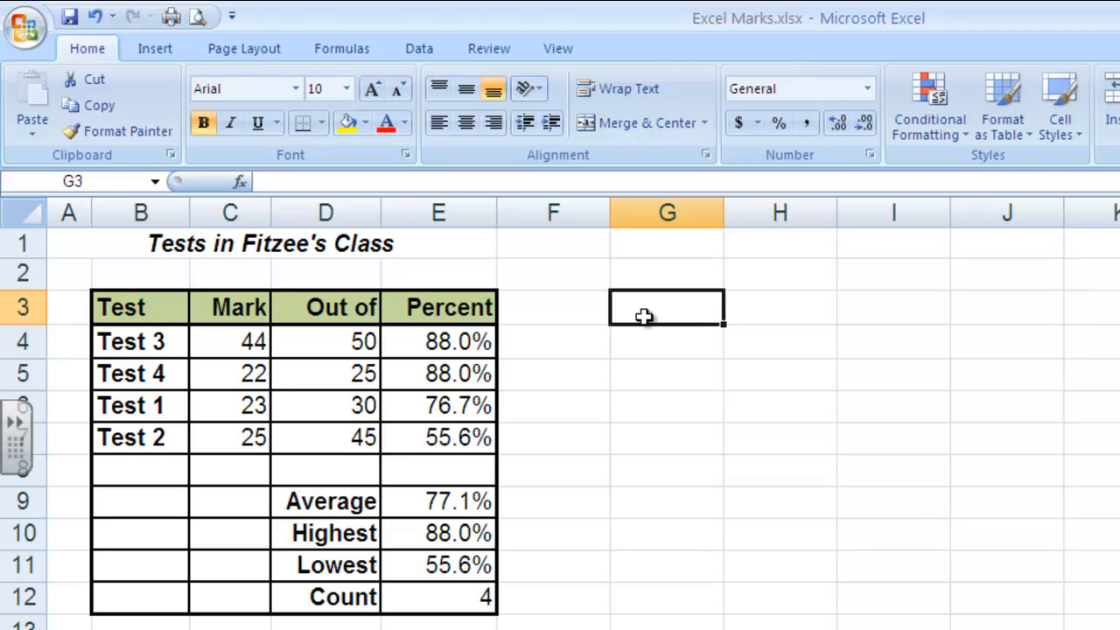
Hide the Mark column C.
left_click(249, 207)
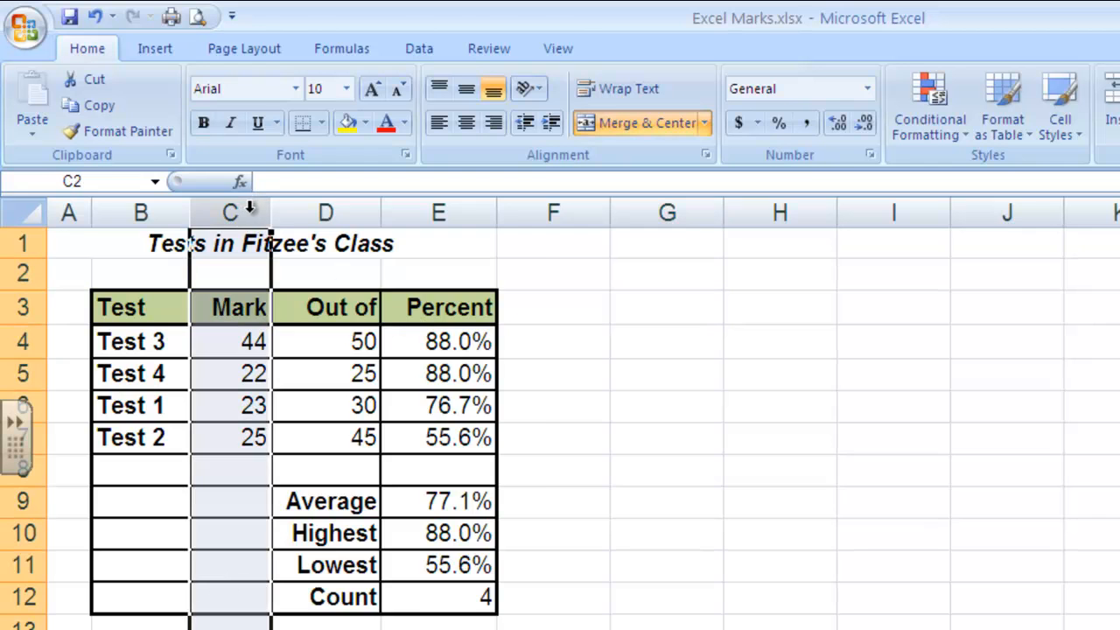
right_click(250, 208)
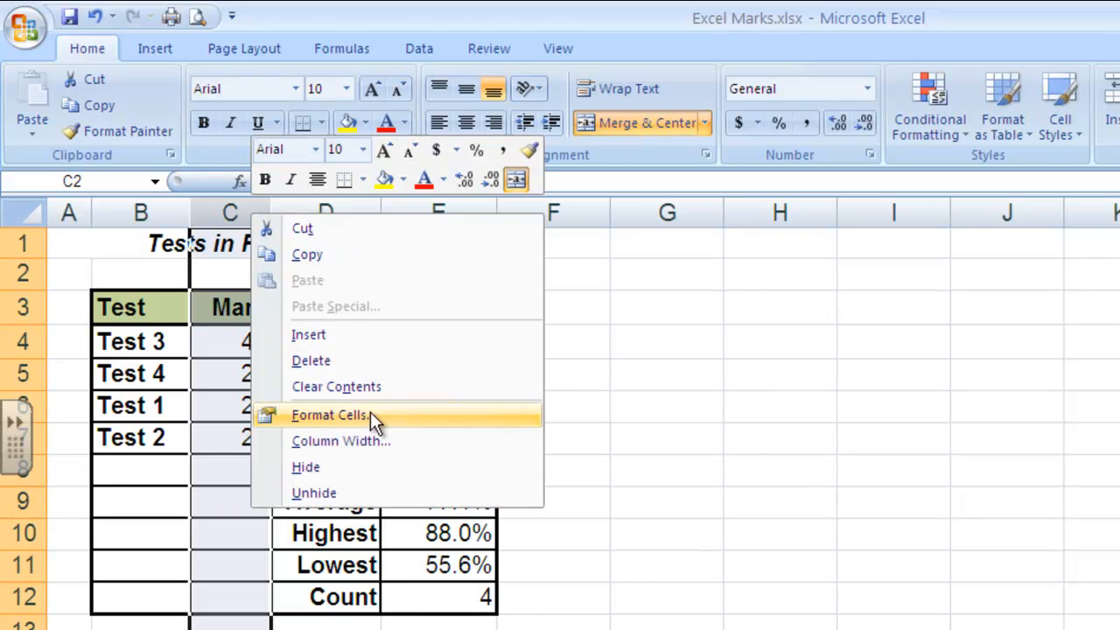
left_click(371, 467)
left_click(592, 434)
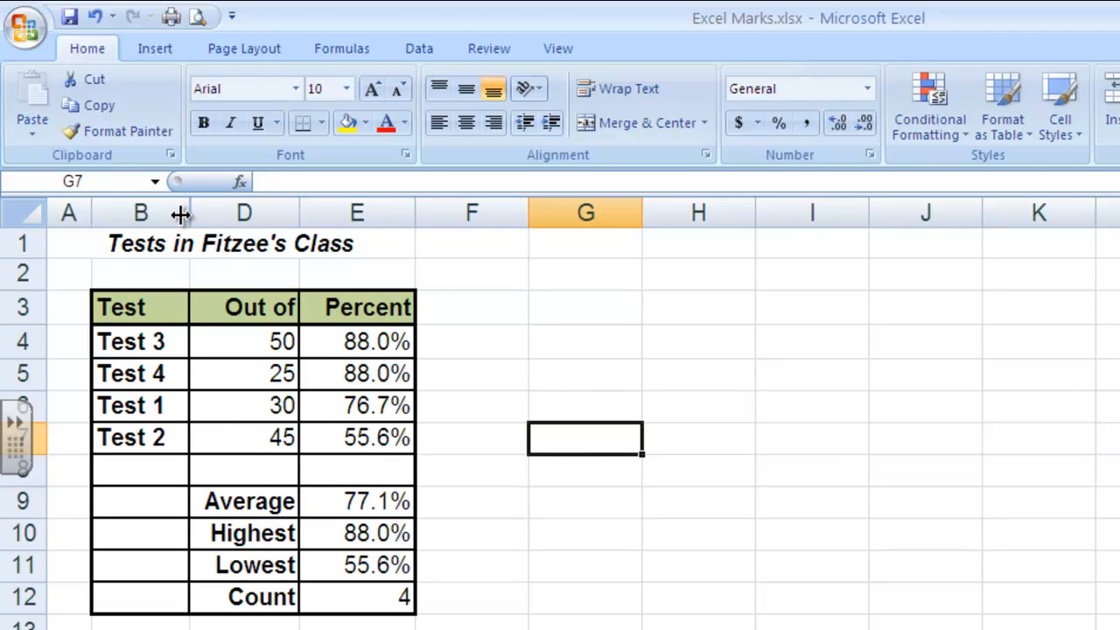
Unhide column C between columns B and D.
left_click_drag(140, 213, 238, 211)
right_click(233, 210)
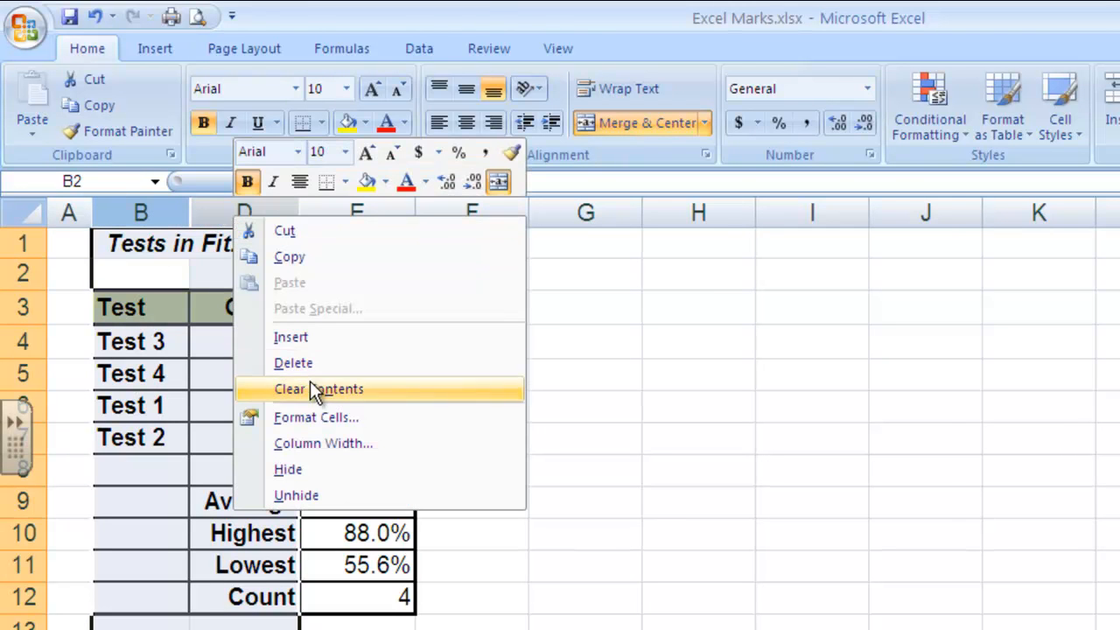
left_click(356, 495)
left_click(707, 499)
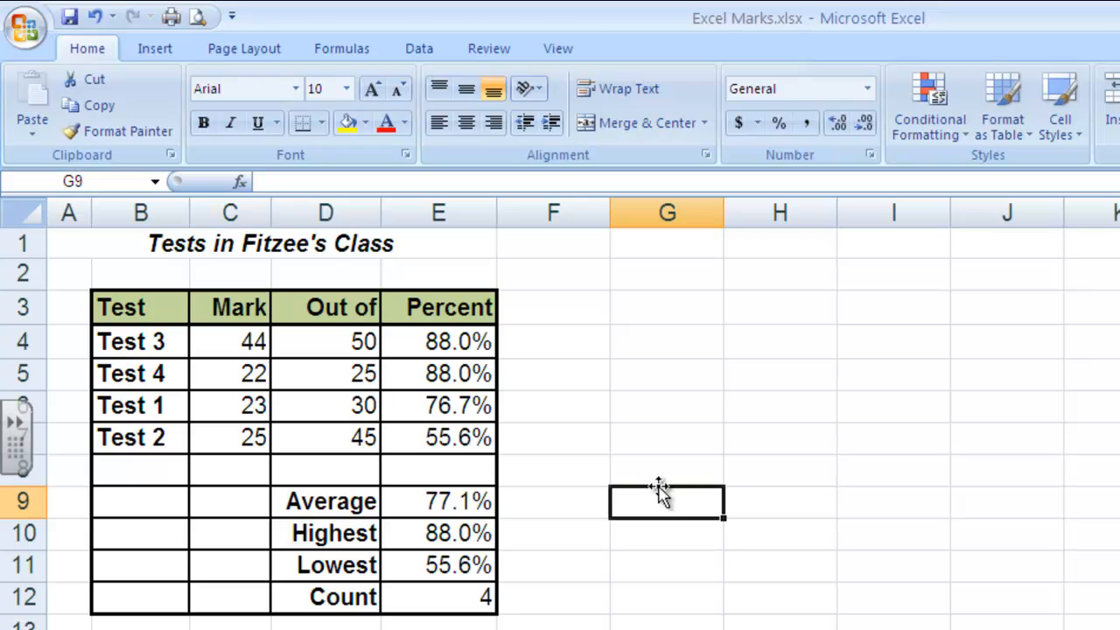
Delete the empty row 2 between the title and the table headings.
left_click(23, 272)
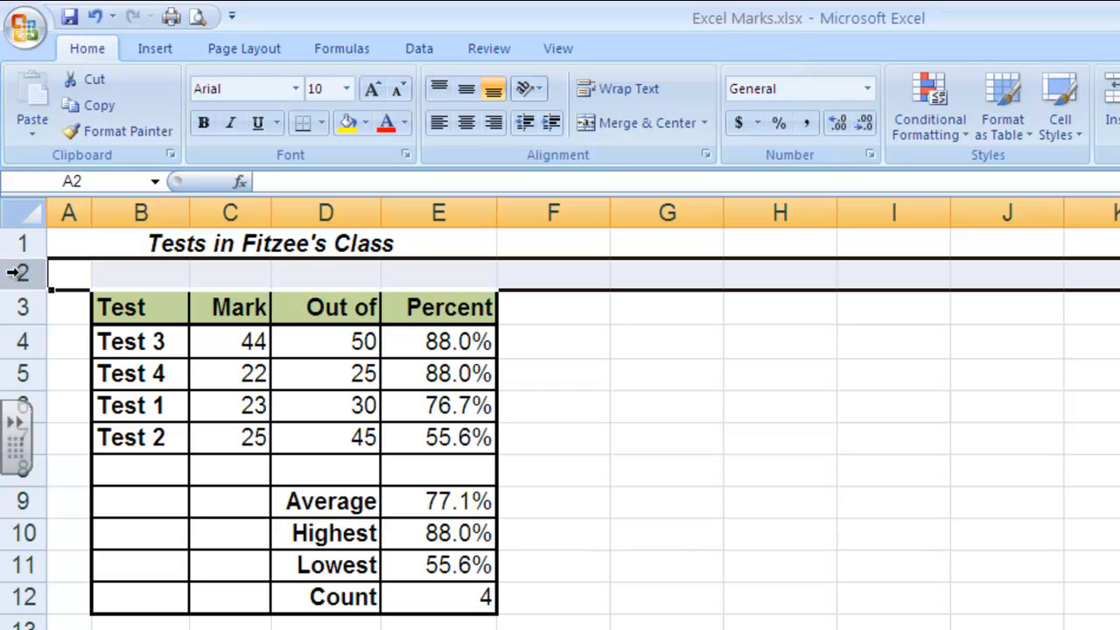
left_click(68, 275)
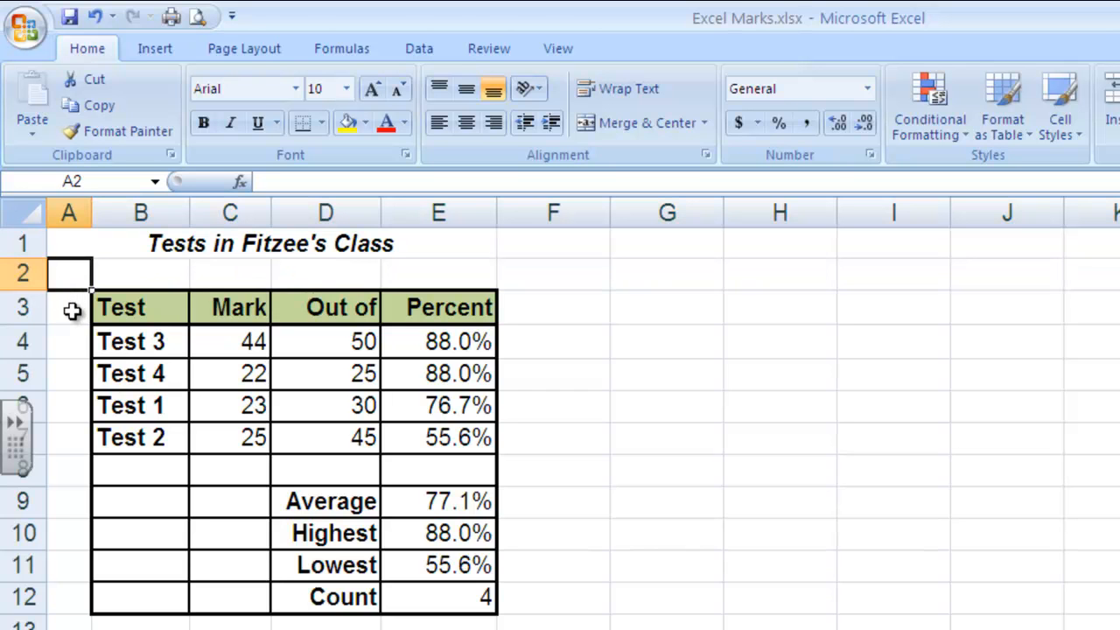
left_click(135, 275)
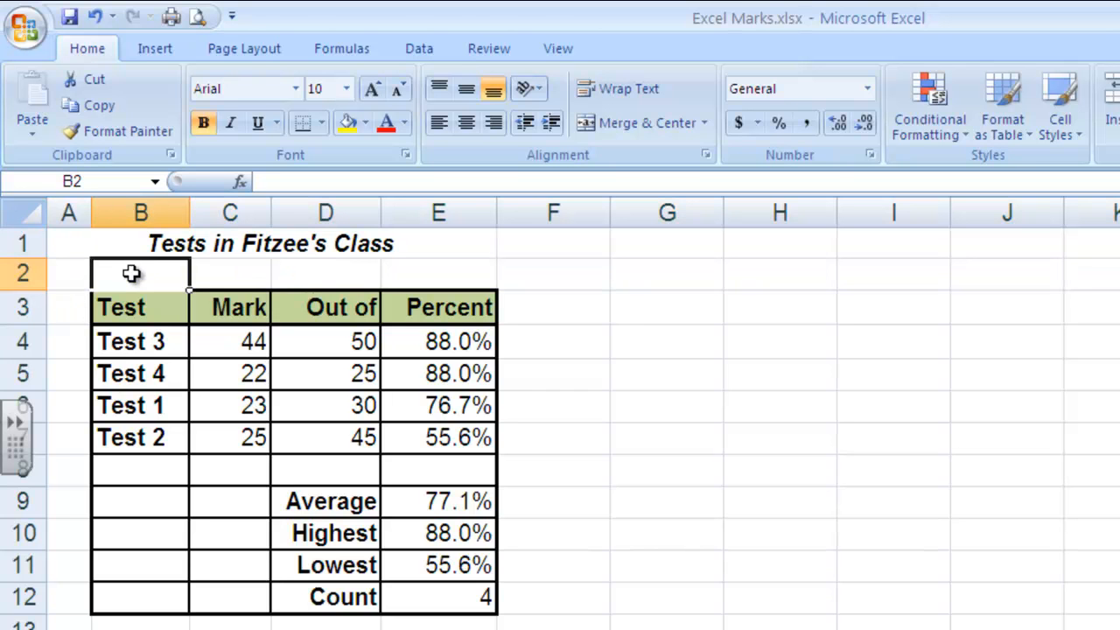
left_click(23, 272)
right_click(23, 272)
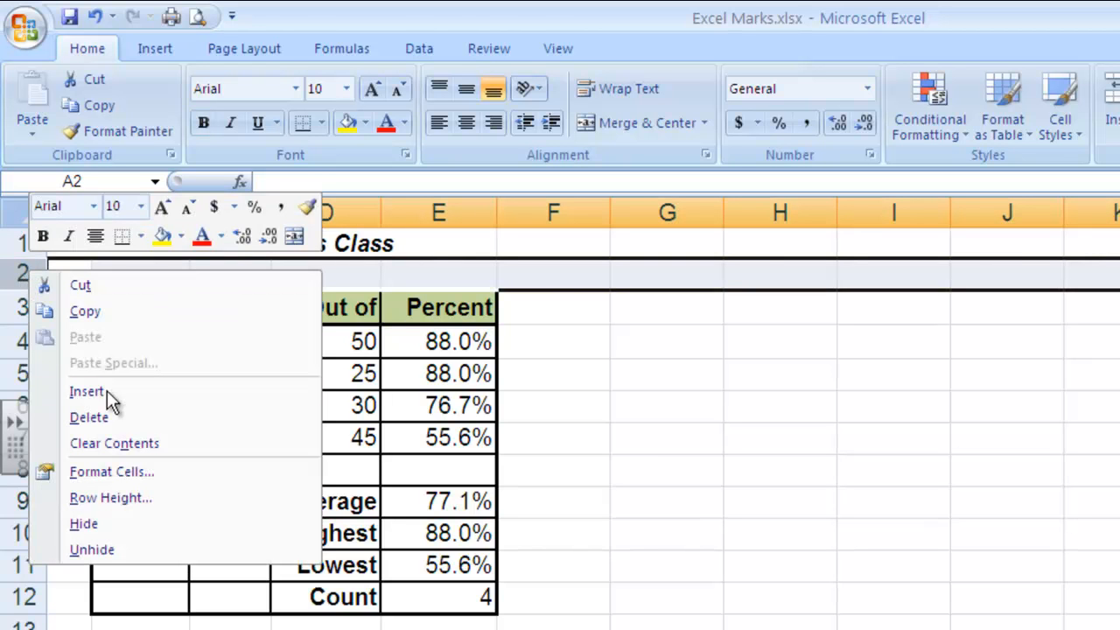
left_click(130, 421)
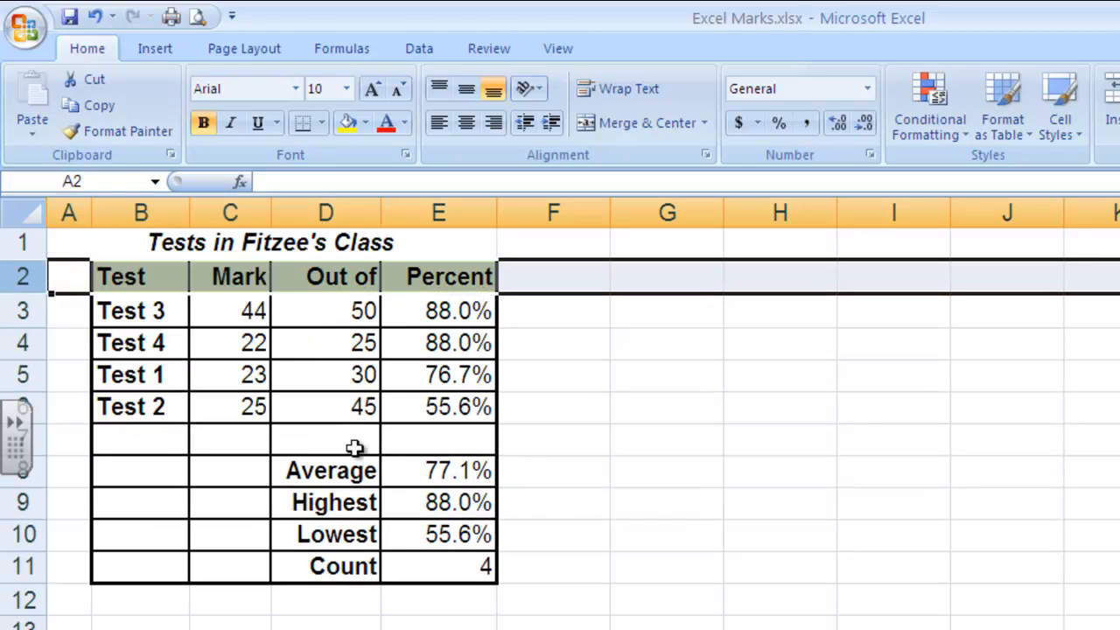
left_click(595, 442)
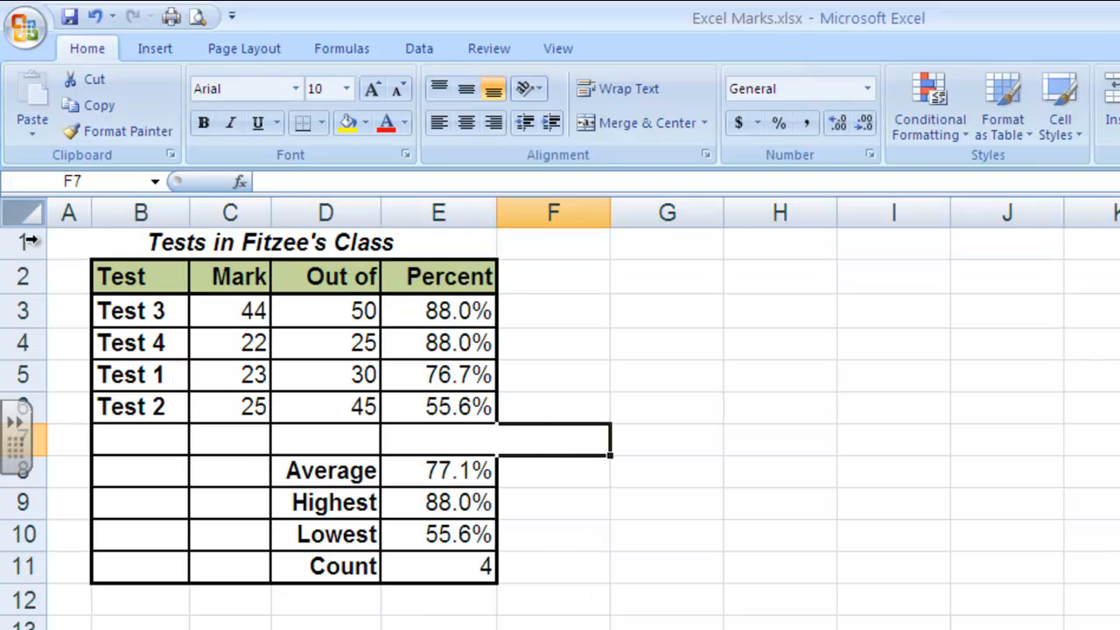
Insert a blank row above the Test, Mark, Out of and Percent headings.
left_click(19, 276)
right_click(19, 275)
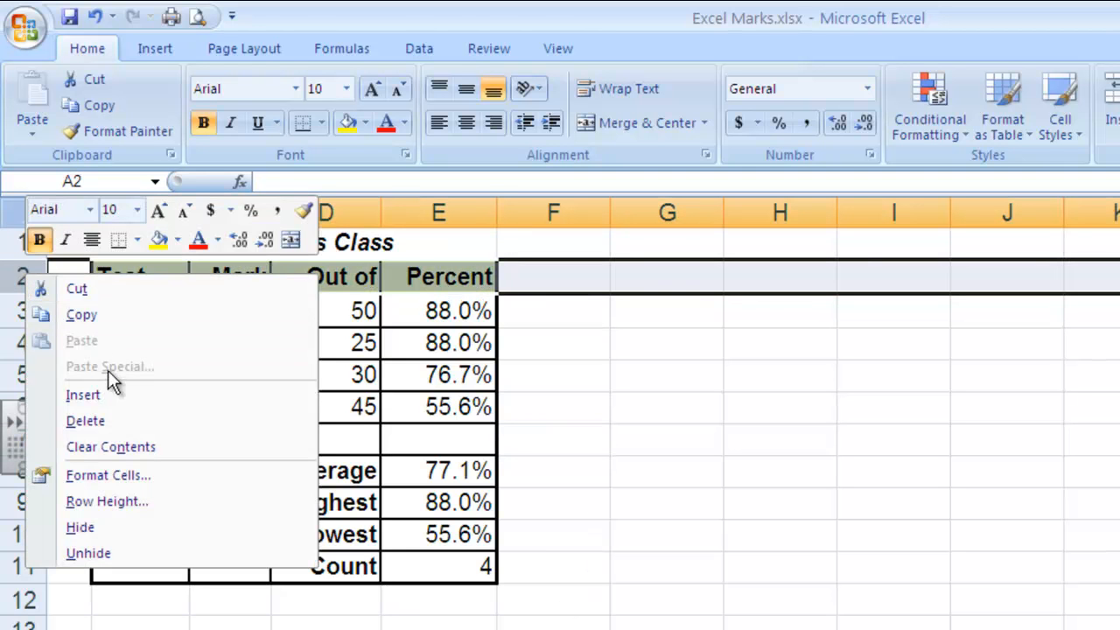
left_click(117, 391)
left_click(731, 562)
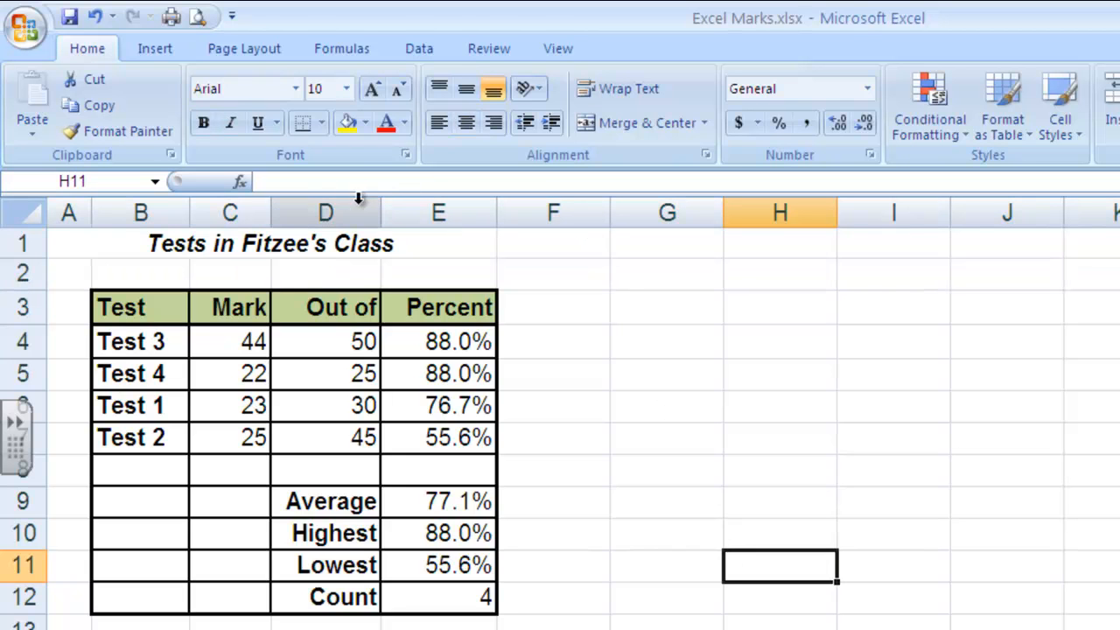
Try deleting column A beside the test table, and undo that deletion.
left_click(68, 201)
right_click(68, 203)
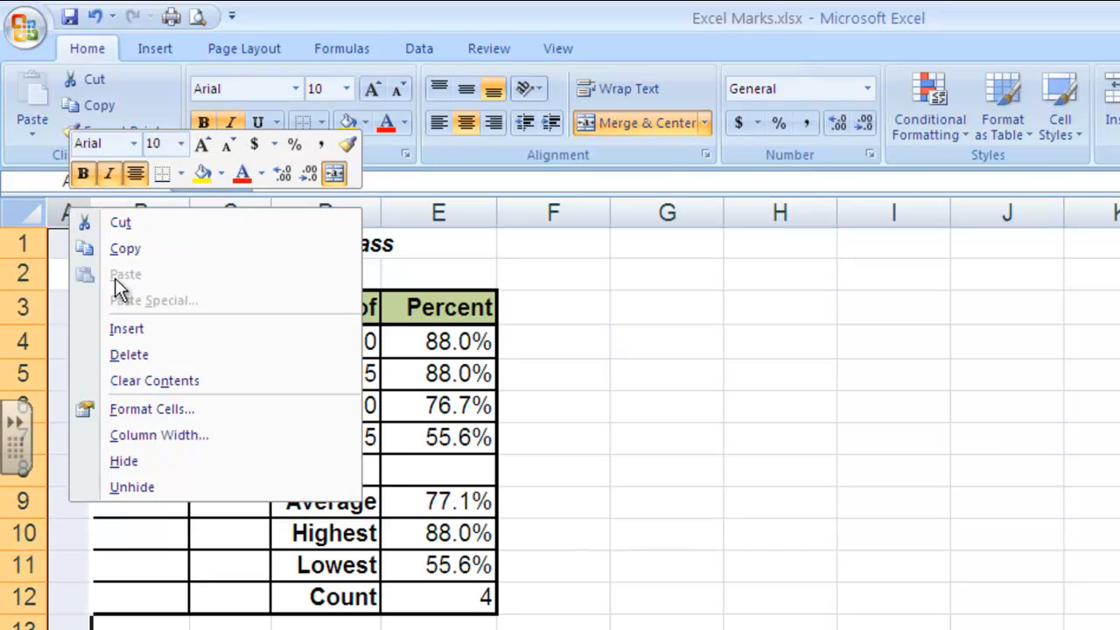
left_click(139, 350)
left_click(645, 400)
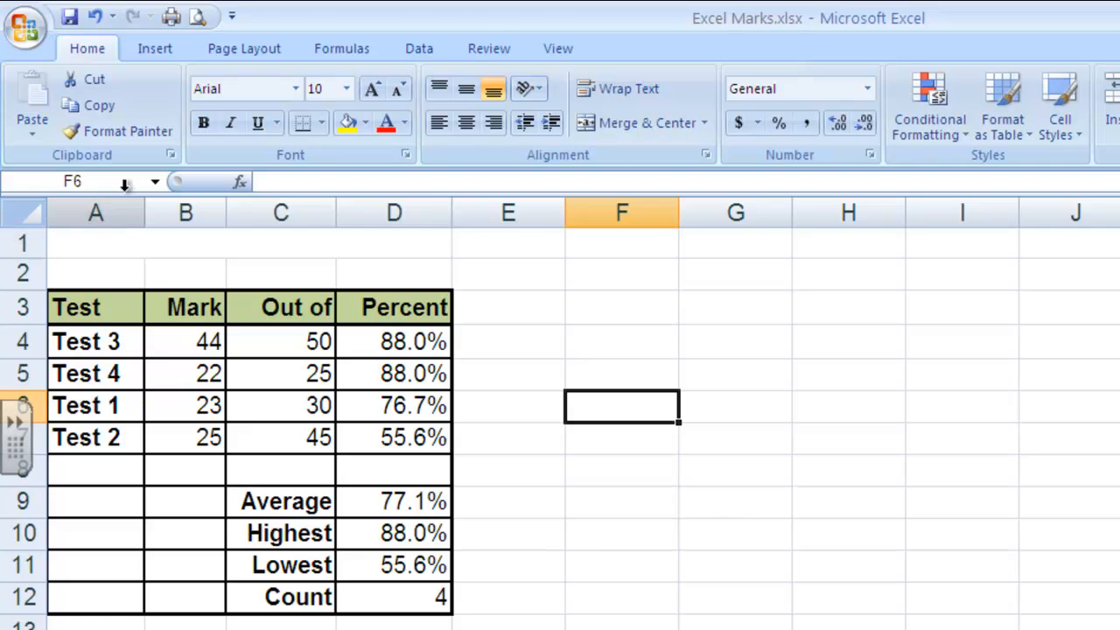
left_click(95, 16)
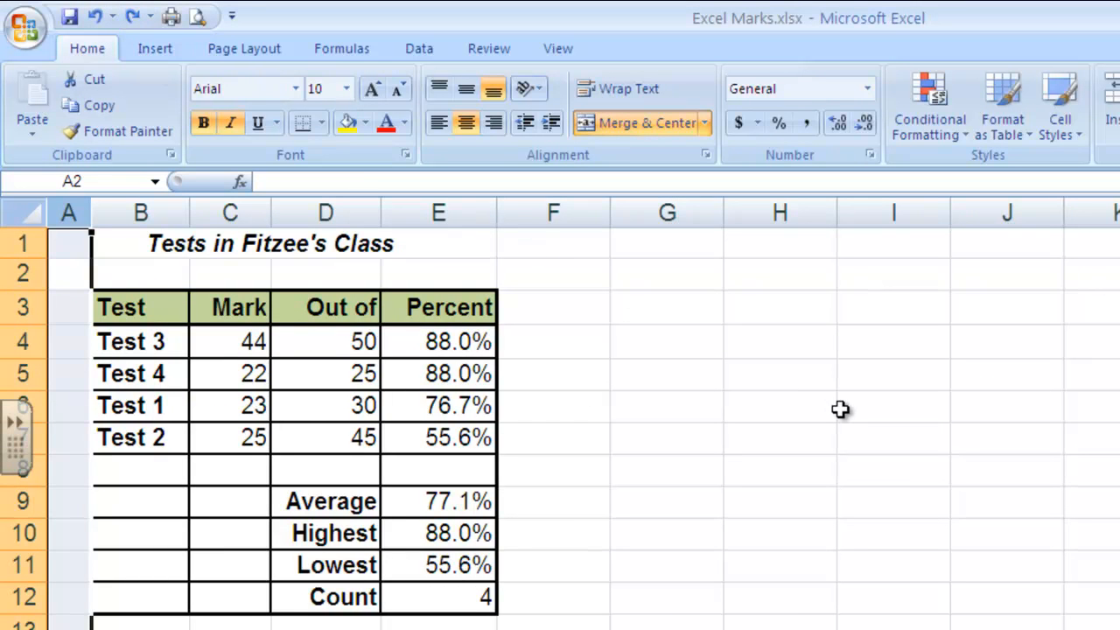
left_click(779, 408)
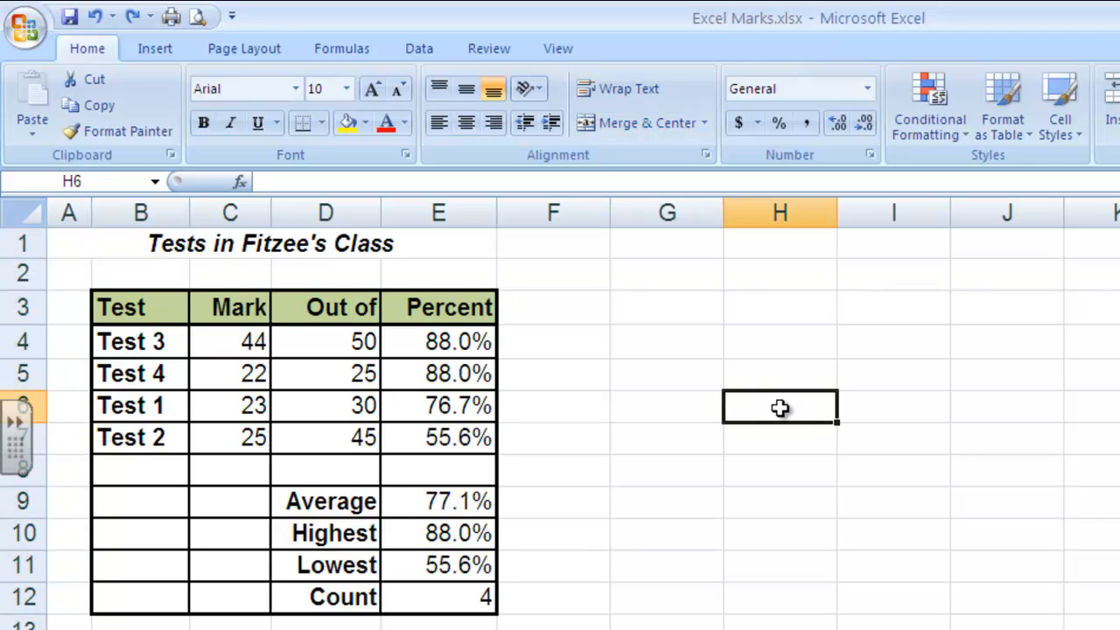